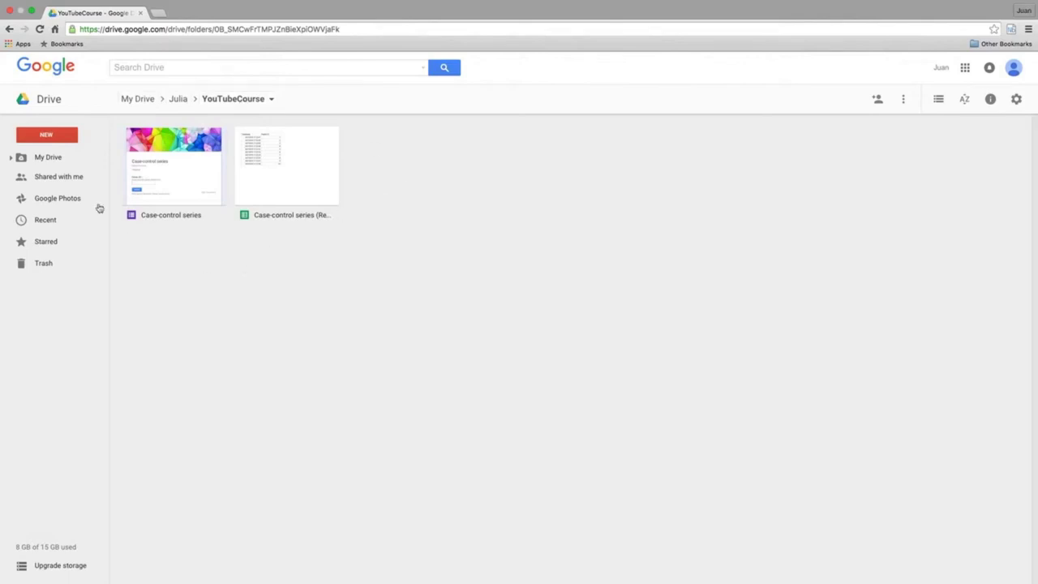
{"action": "left_click", "coordinate": [67, 138]}
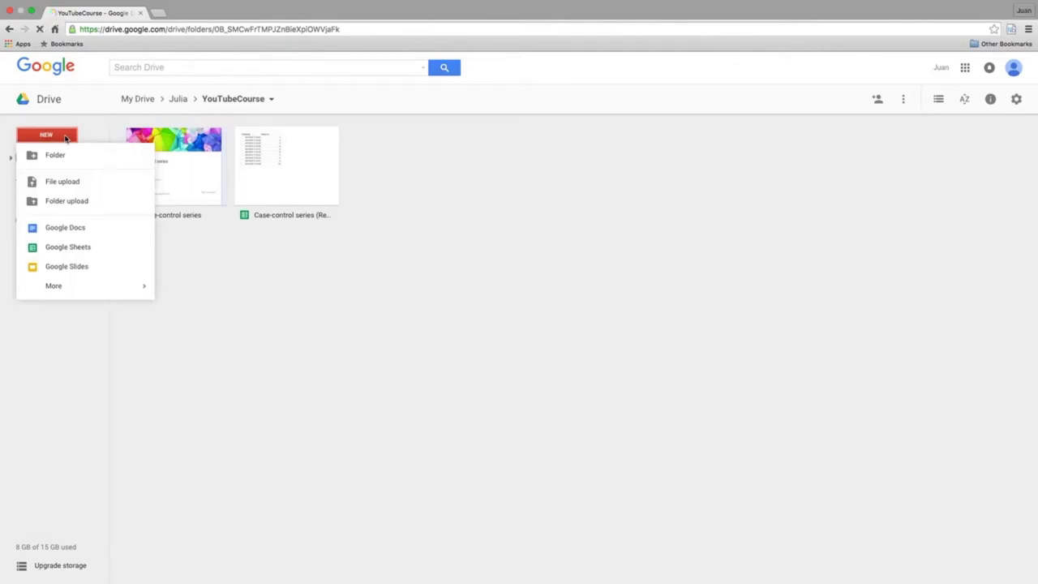
{"action": "mouse_move", "coordinate": [74, 296]}
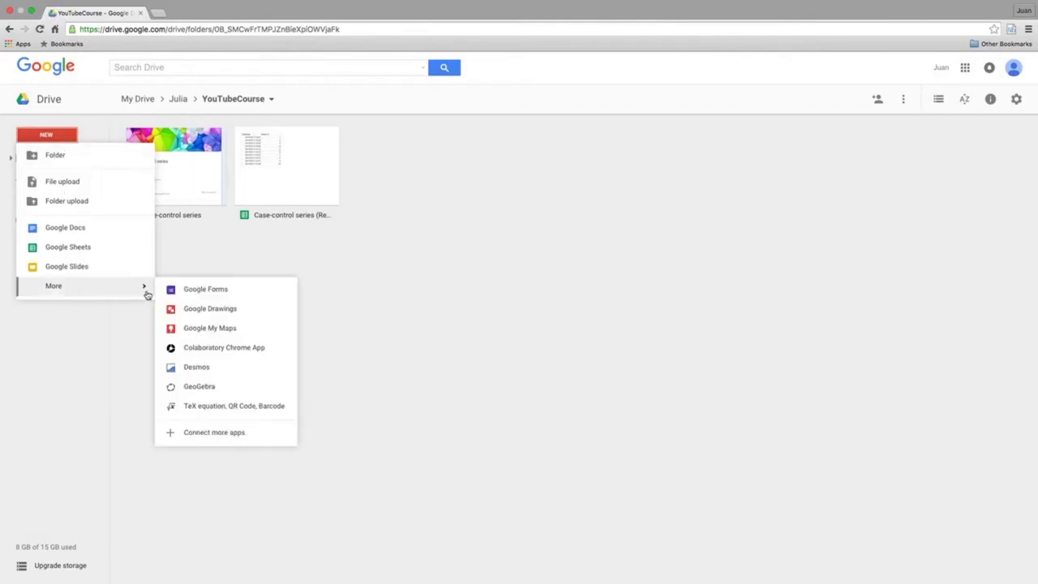
{"action": "left_click", "coordinate": [244, 261]}
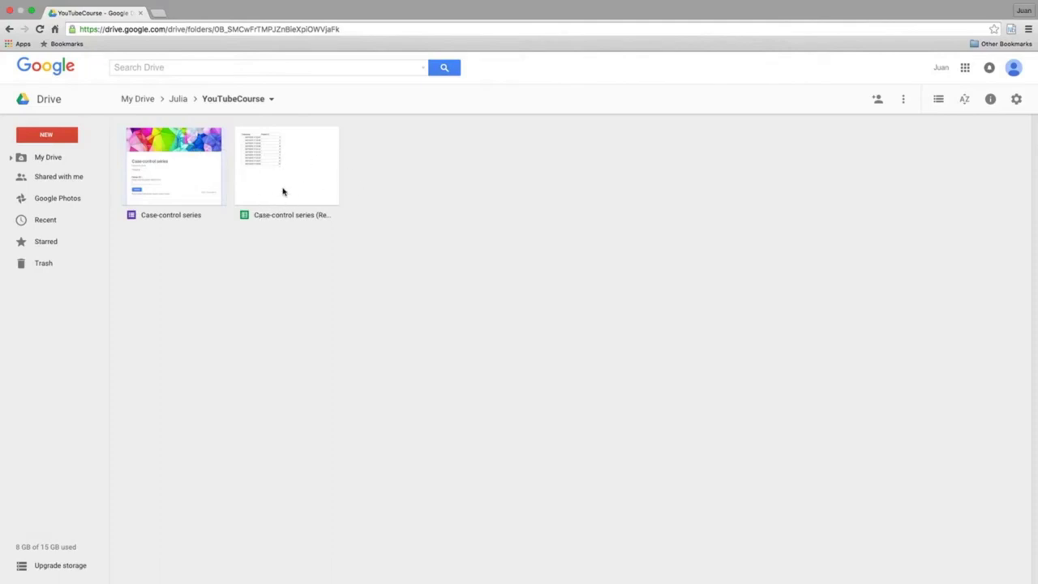
Create a new Google Form in the YouTubeCourse folder.
{"action": "left_click", "coordinate": [62, 134]}
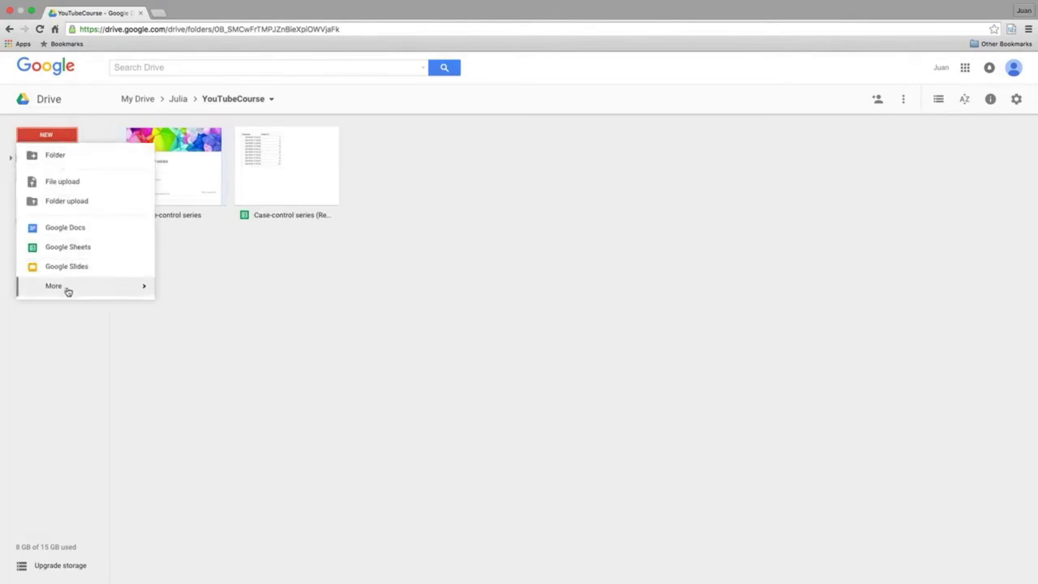
{"action": "mouse_move", "coordinate": [67, 289]}
{"action": "left_click", "coordinate": [209, 289]}
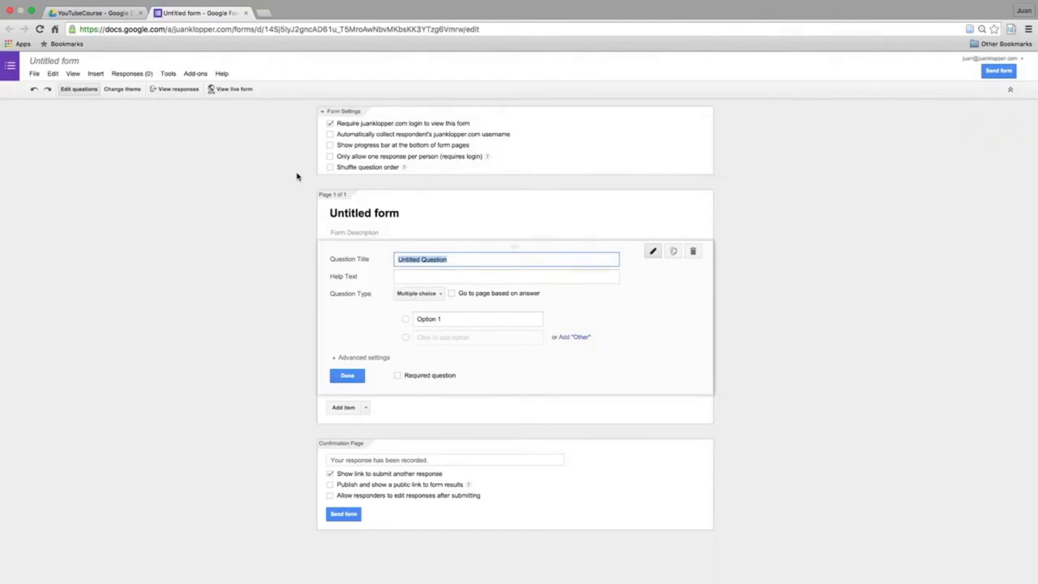
Enable showing a progress bar at the bottom of the form pages.
{"action": "key", "text": "super+equal"}
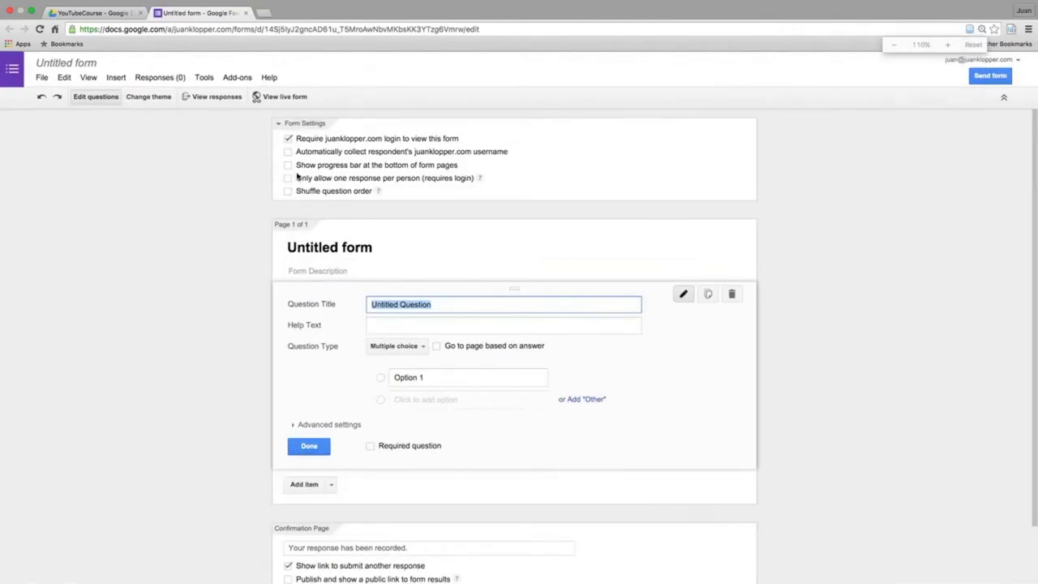
{"action": "key", "text": "super+equal"}
{"action": "key", "text": "super+equal"}
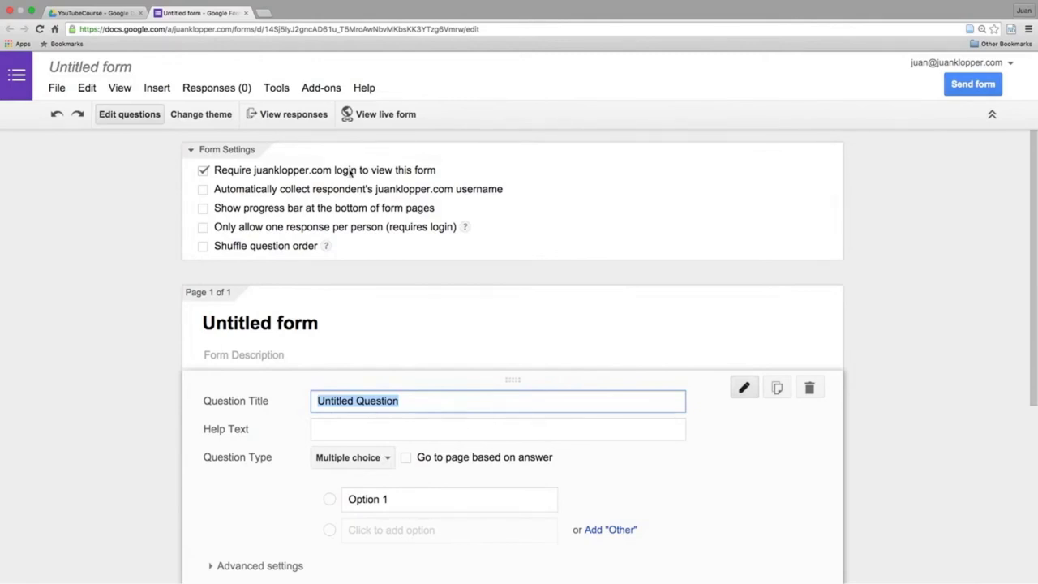
{"action": "left_click", "coordinate": [234, 210]}
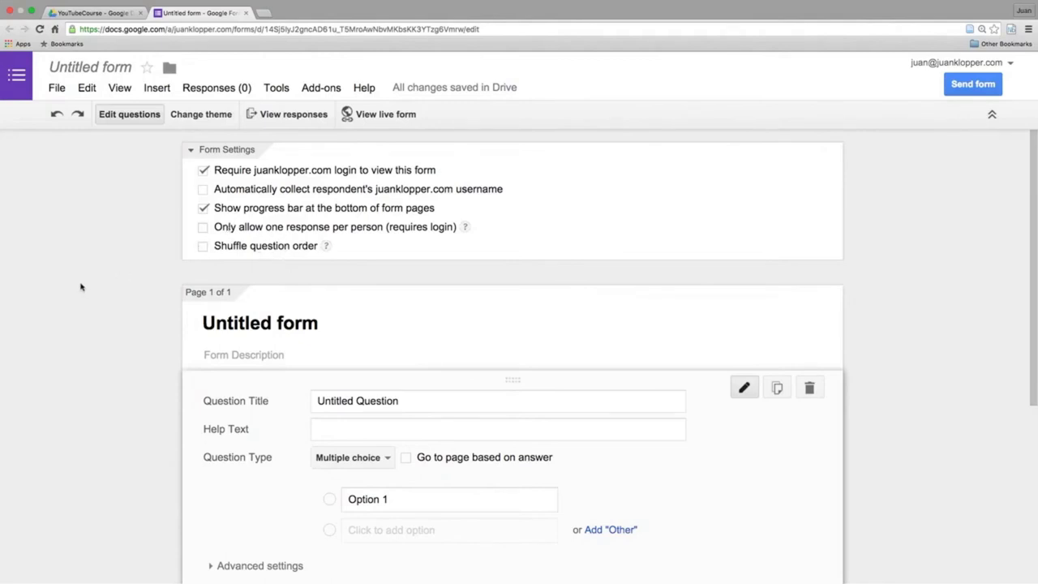
Replace the form's title with JuliaCaseControlSeries.
{"action": "scroll", "coordinate": [80, 287], "scroll_direction": "down", "scroll_amount": 3}
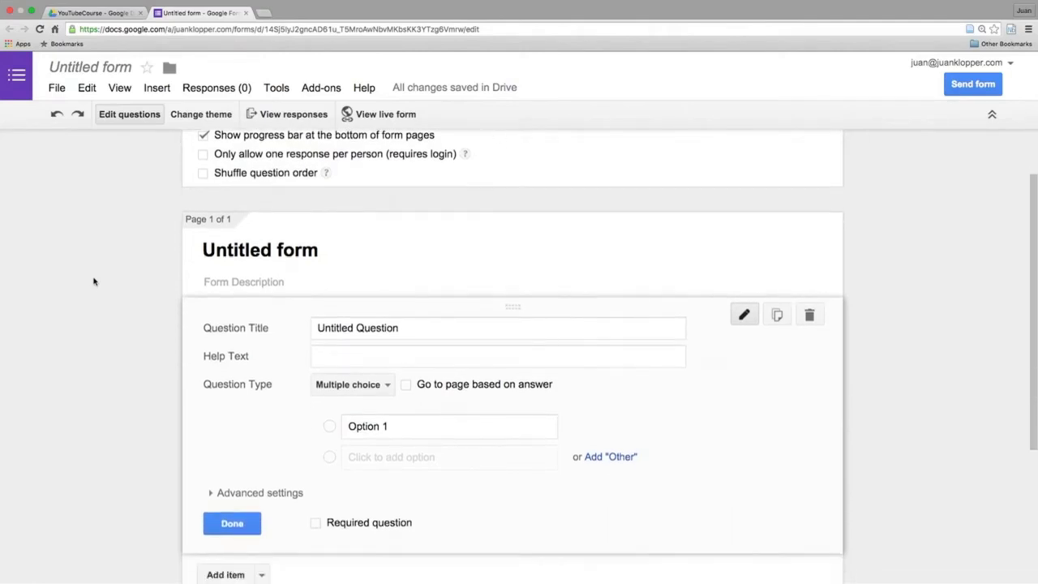
{"action": "left_click", "coordinate": [245, 251]}
{"action": "double_click", "coordinate": [247, 253]}
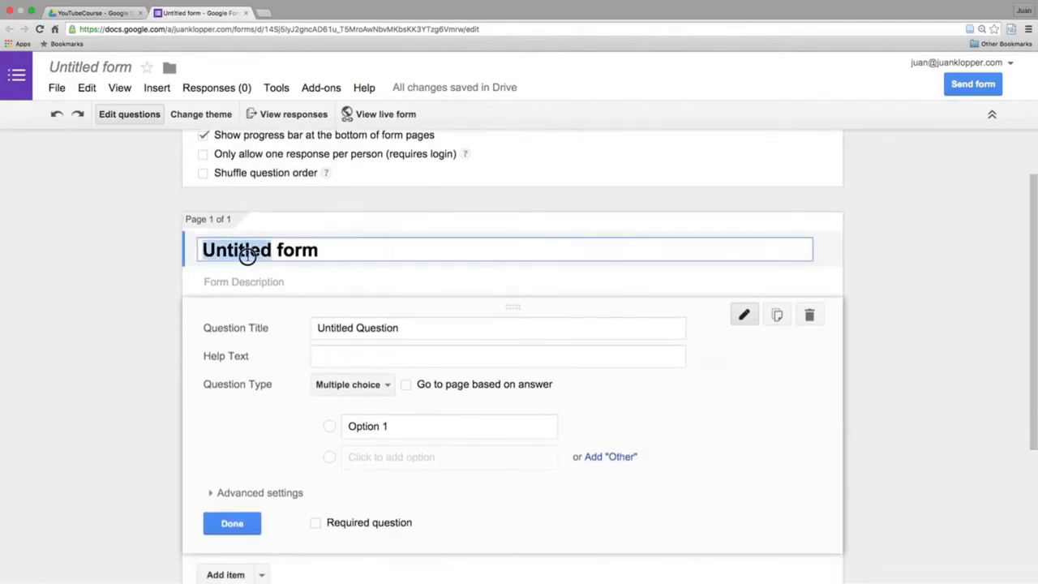
{"action": "triple_click", "coordinate": [247, 253]}
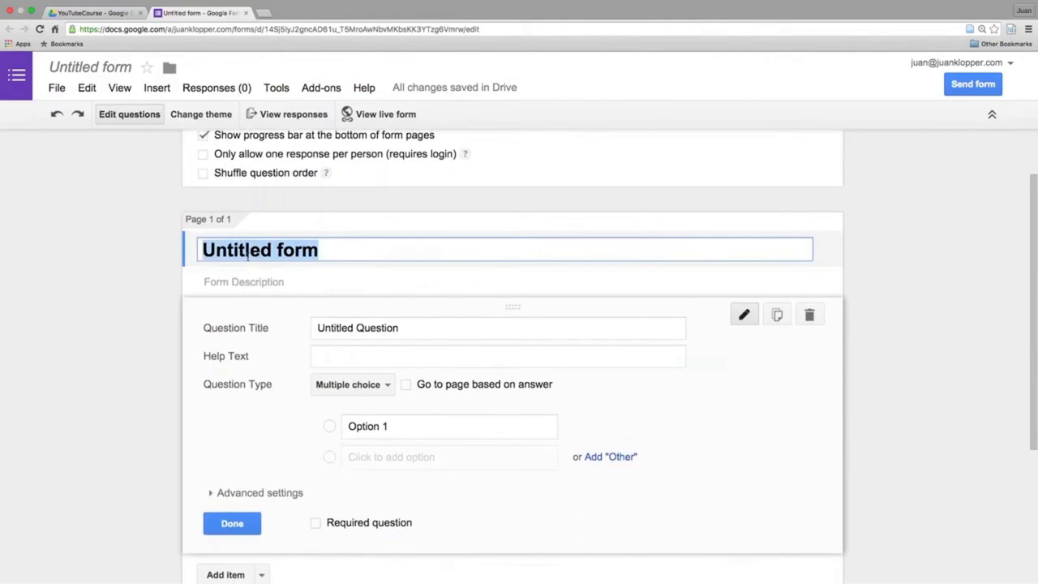
{"action": "type", "text": "JuliaC"}
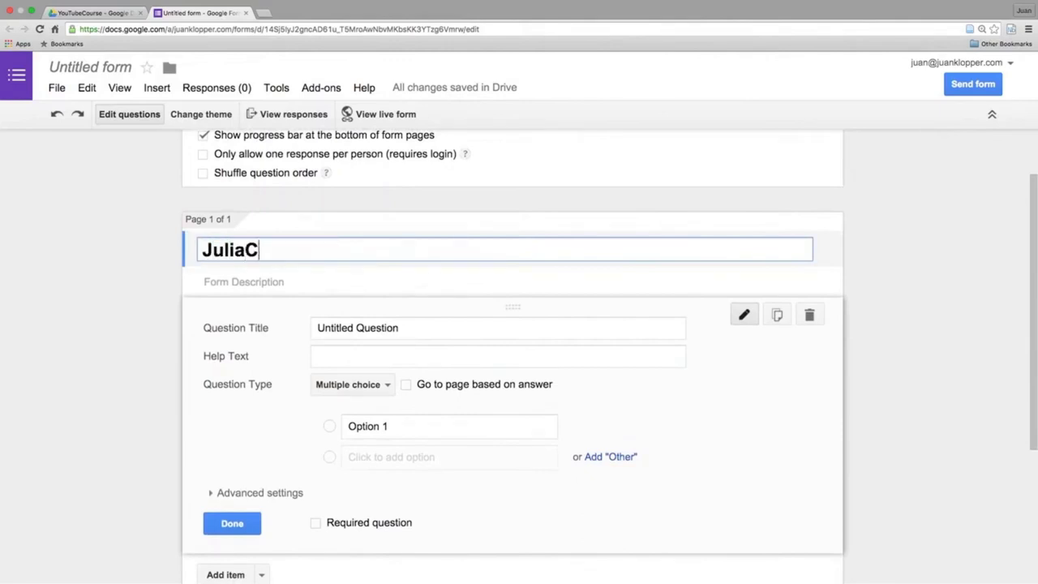
{"action": "type", "text": "aseCont"}
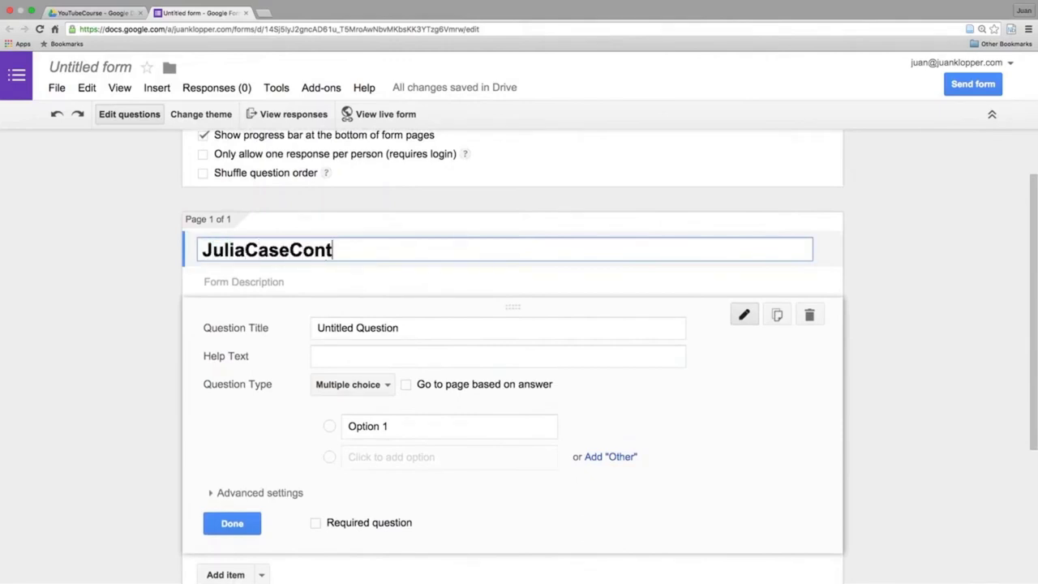
{"action": "type", "text": "rolSeries"}
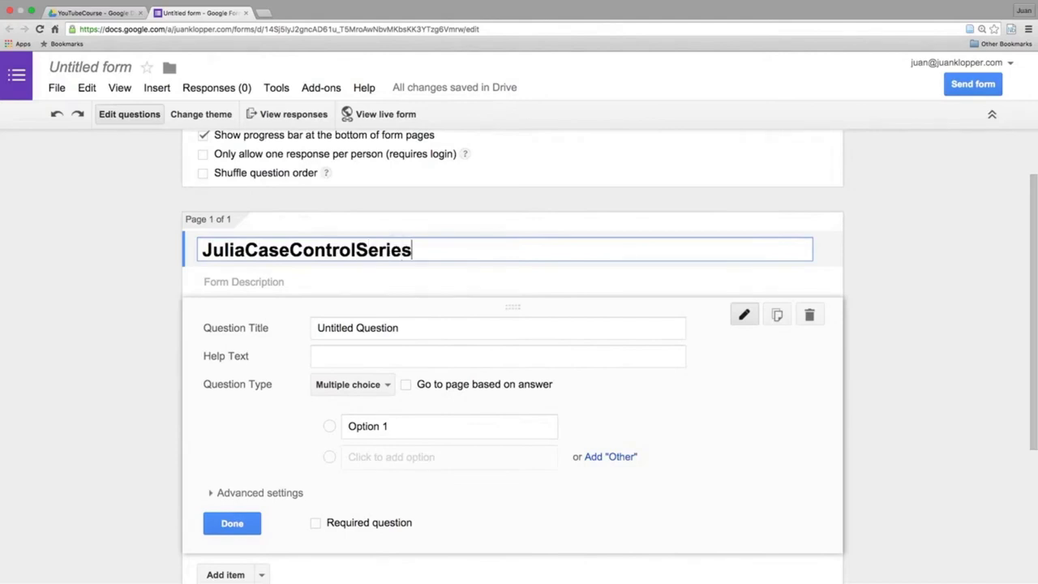
Enter "Data collection tool" as the form description.
{"action": "left_click", "coordinate": [255, 280]}
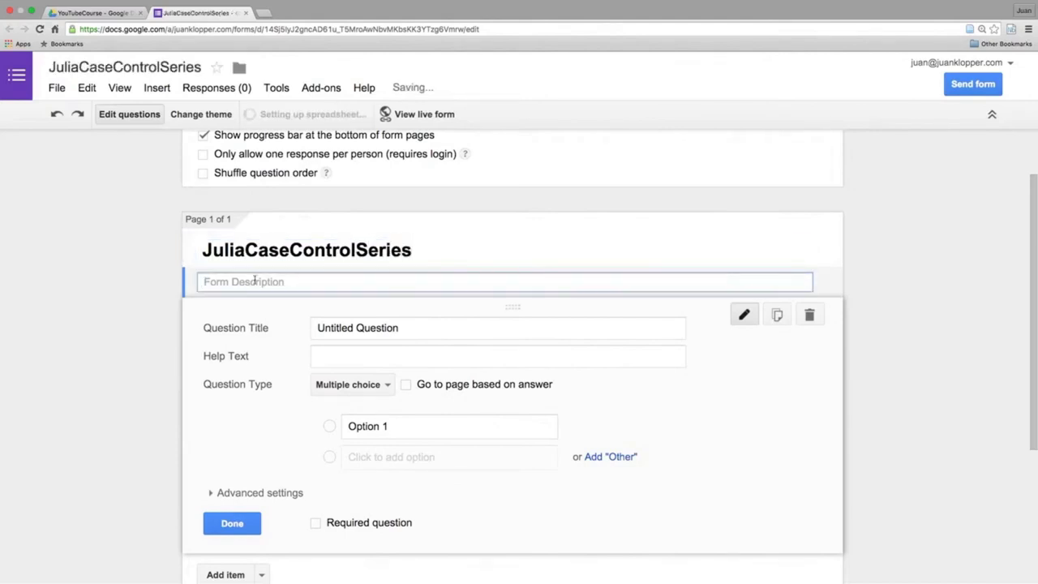
{"action": "type", "text": "Data co"}
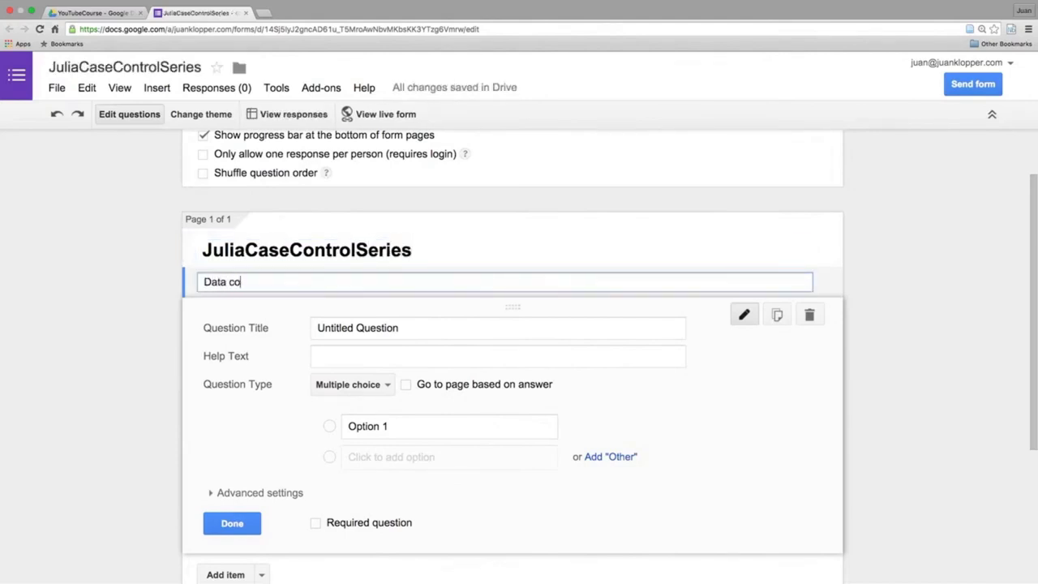
{"action": "type", "text": "llection tool"}
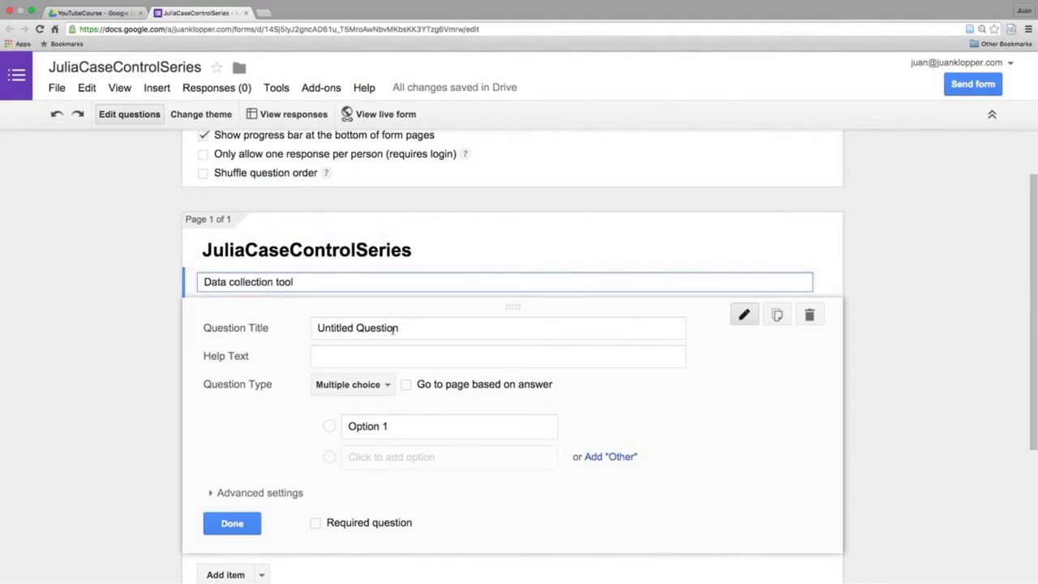
Title the first question PatientID and leave its help text empty.
{"action": "left_click", "coordinate": [395, 328]}
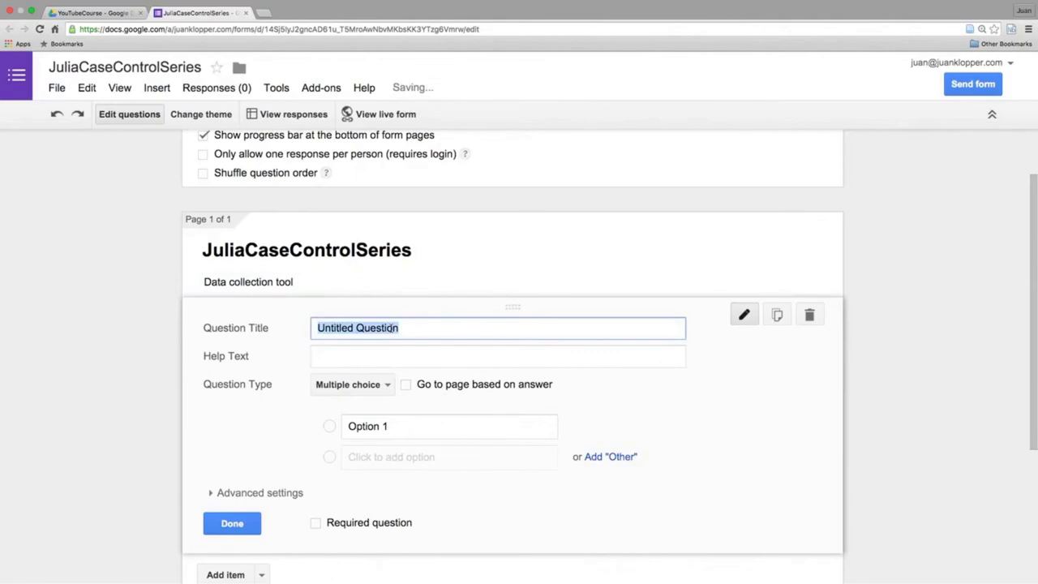
{"action": "type", "text": "Patien"}
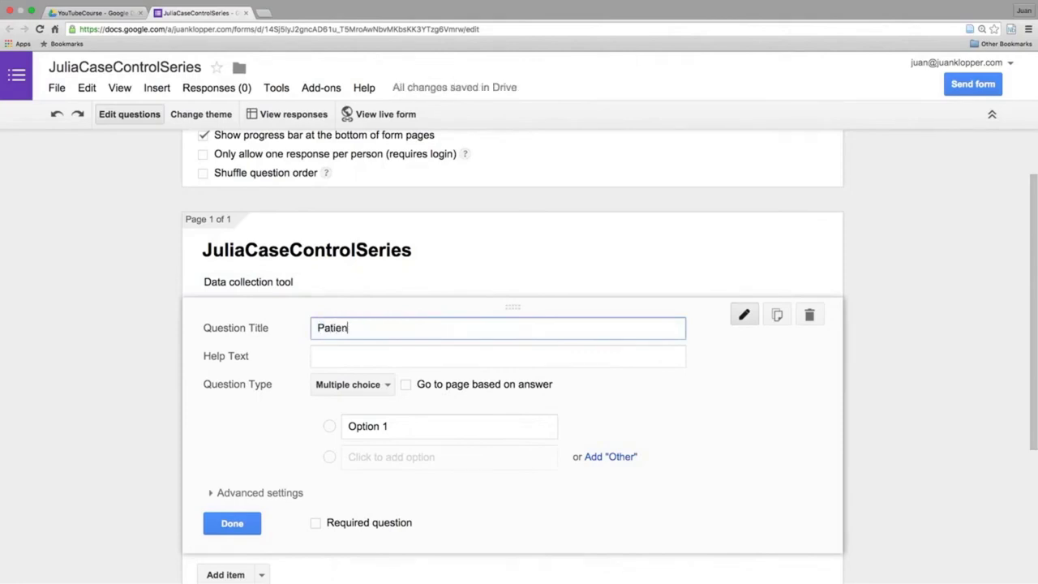
{"action": "type", "text": "tID"}
{"action": "left_click", "coordinate": [340, 351]}
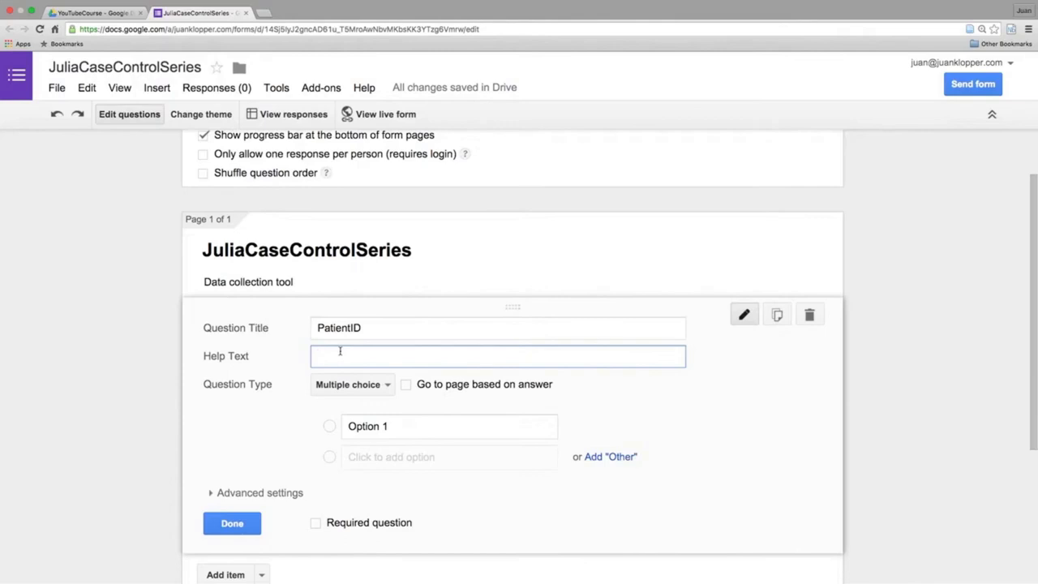
Change the PatientID question's type to Text and make it a required question.
{"action": "left_click", "coordinate": [366, 386]}
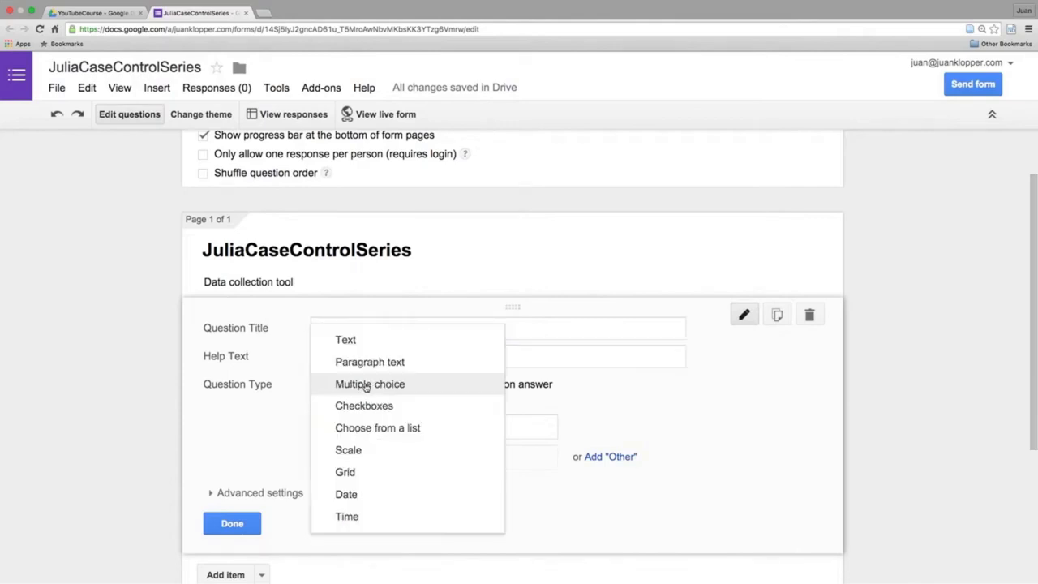
{"action": "left_click", "coordinate": [369, 344]}
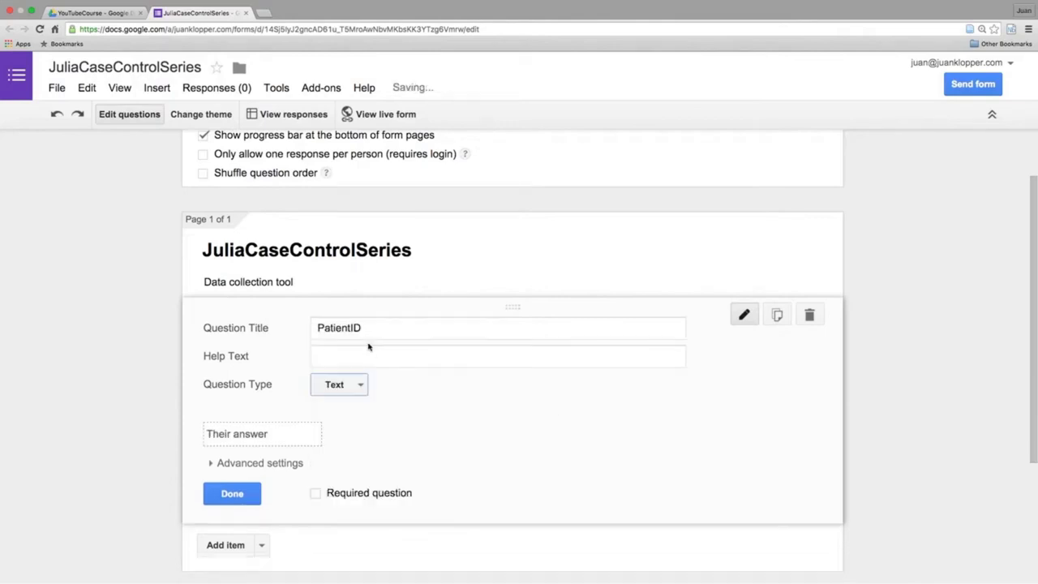
{"action": "left_click", "coordinate": [316, 495]}
{"action": "scroll", "coordinate": [408, 422], "scroll_direction": "down", "scroll_amount": 2}
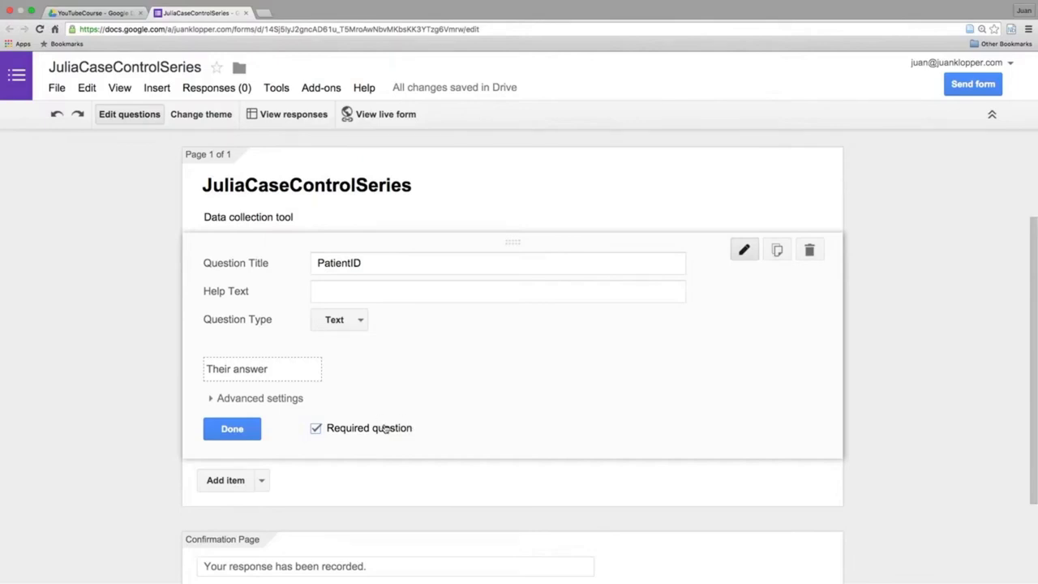
Add a "Choose from a list" question below PatientID and title it Cat1.
{"action": "scroll", "coordinate": [244, 436], "scroll_direction": "down", "scroll_amount": 1}
{"action": "left_click", "coordinate": [262, 421]}
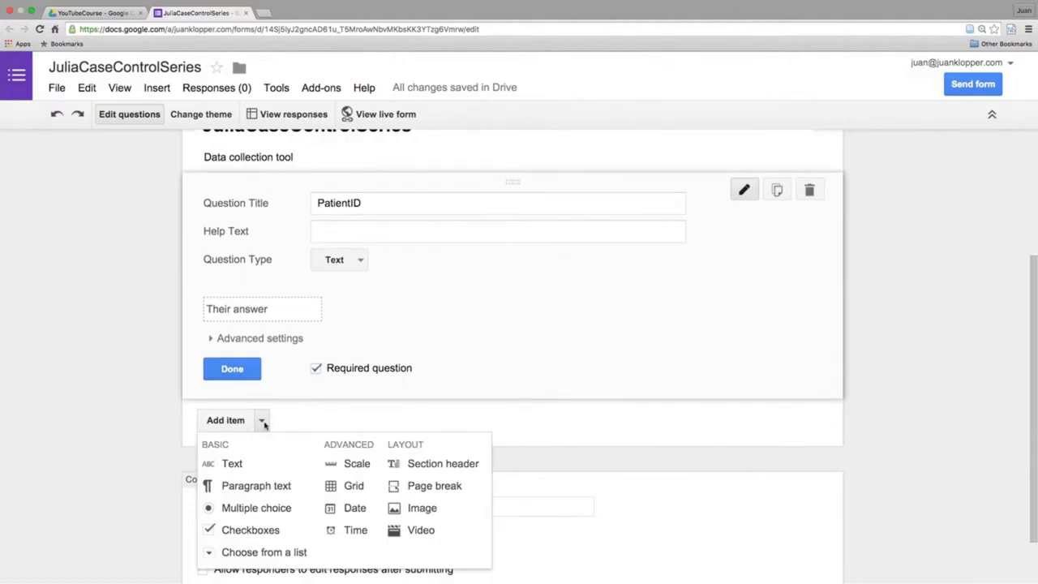
{"action": "left_click", "coordinate": [263, 423]}
{"action": "left_click", "coordinate": [261, 421]}
{"action": "left_click", "coordinate": [243, 552]}
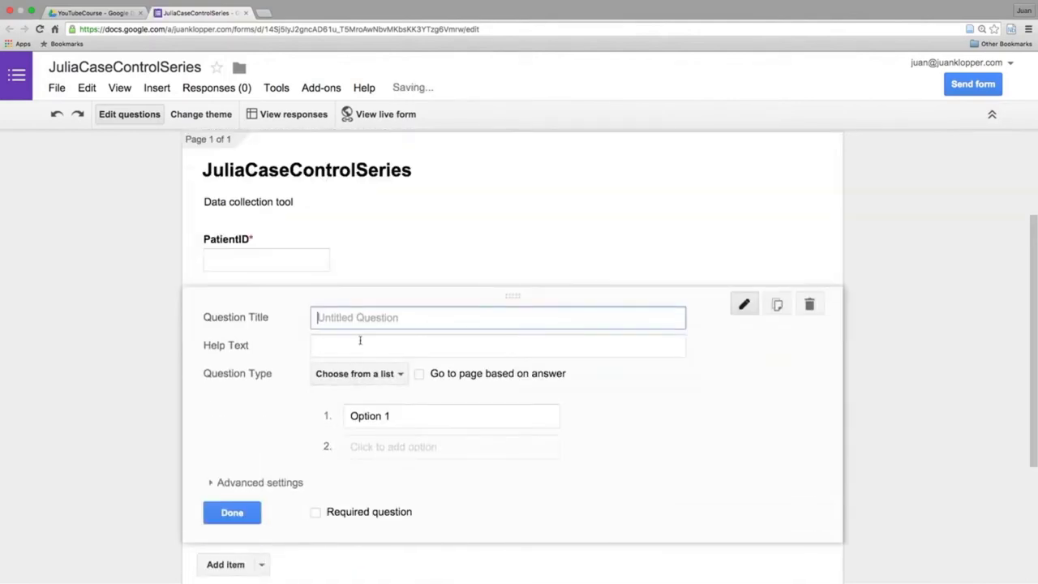
{"action": "type", "text": "C"}
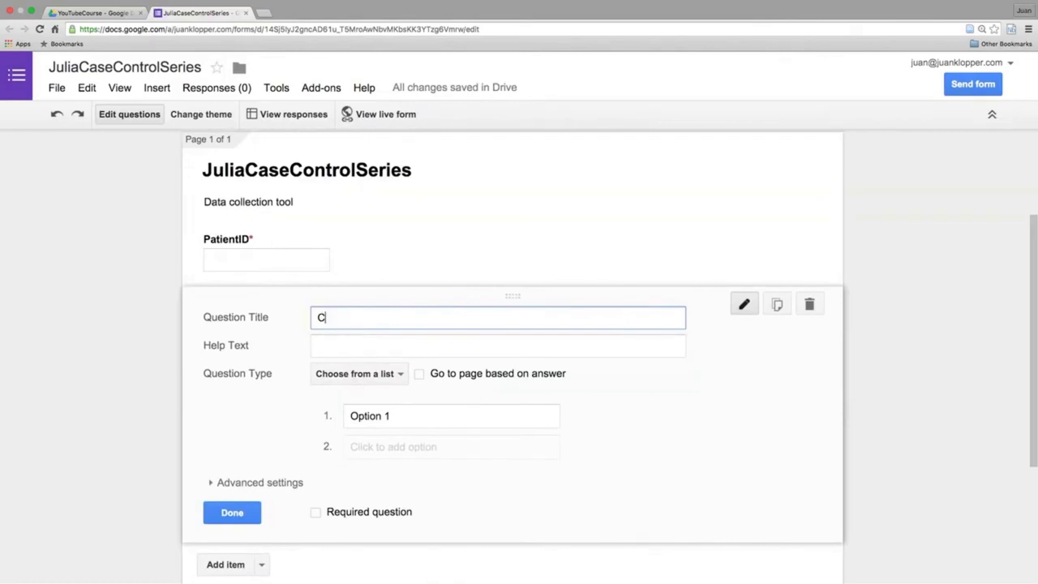
{"action": "type", "text": "at1"}
{"action": "key", "text": "Tab"}
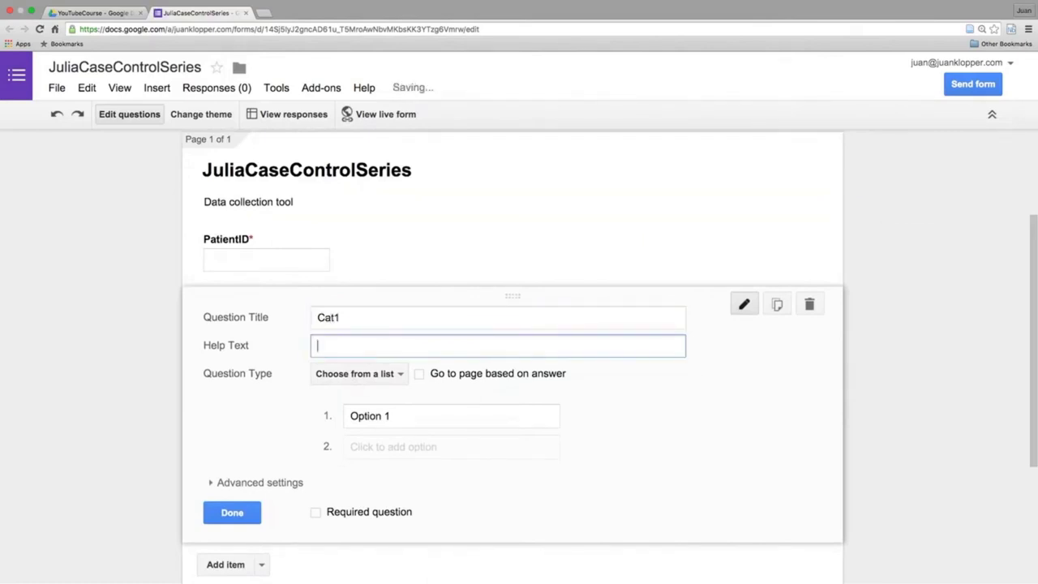
Give the Cat1 question the list options A and B and make it required.
{"action": "left_click", "coordinate": [386, 416]}
{"action": "type", "text": "A"}
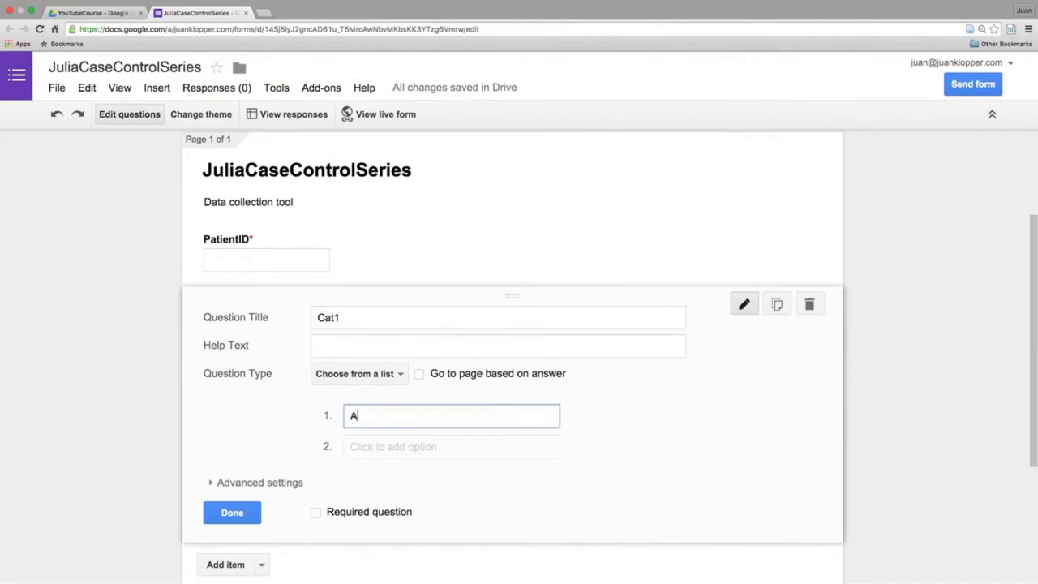
{"action": "left_click", "coordinate": [404, 447]}
{"action": "type", "text": "B"}
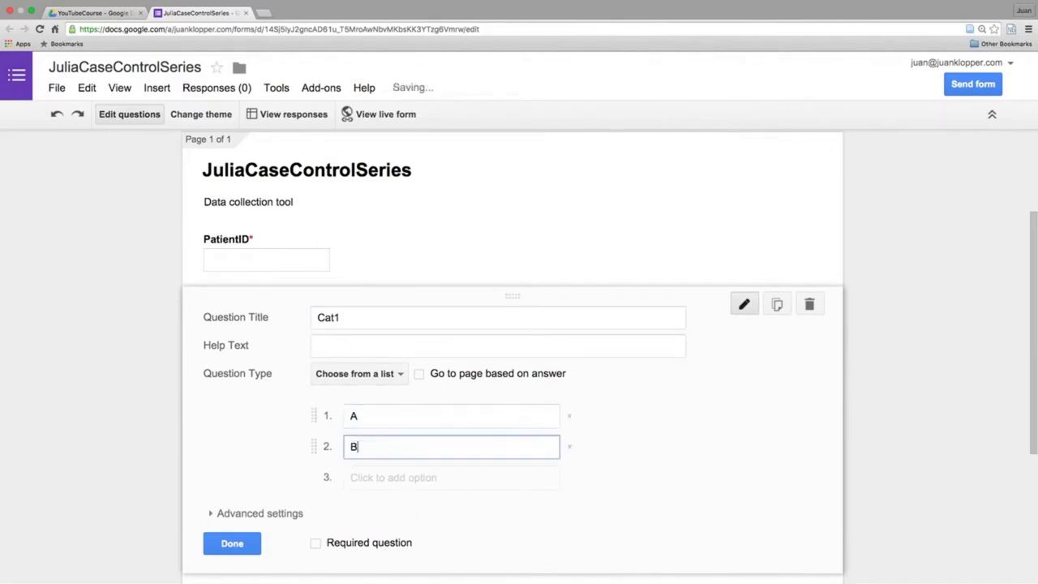
{"action": "left_click", "coordinate": [314, 544]}
Add another "Choose from a list" question below Cat1 and title it Cat2.
{"action": "scroll", "coordinate": [314, 543], "scroll_direction": "down", "scroll_amount": 3}
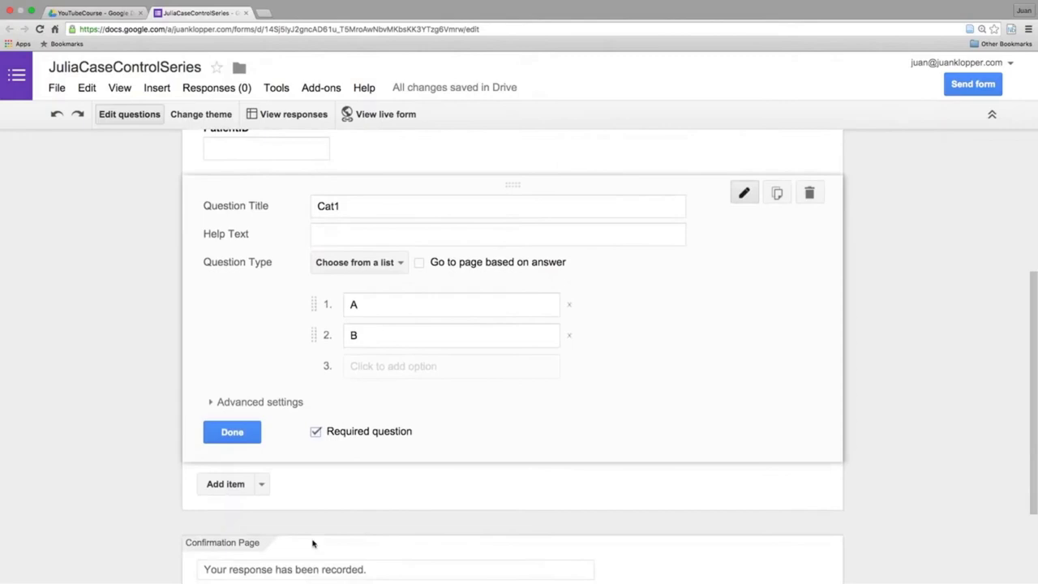
{"action": "left_click", "coordinate": [264, 484]}
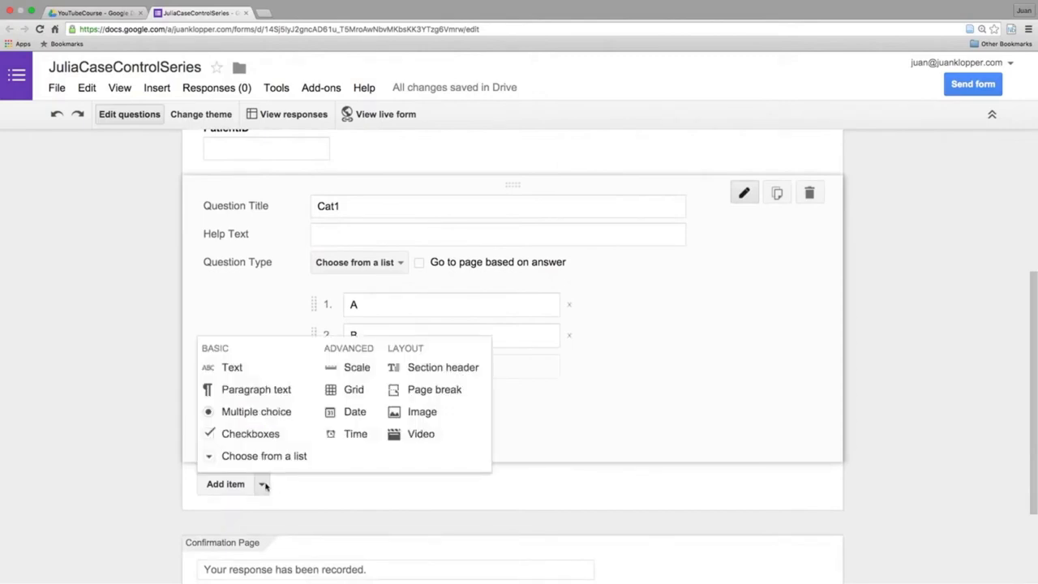
{"action": "left_click", "coordinate": [261, 463]}
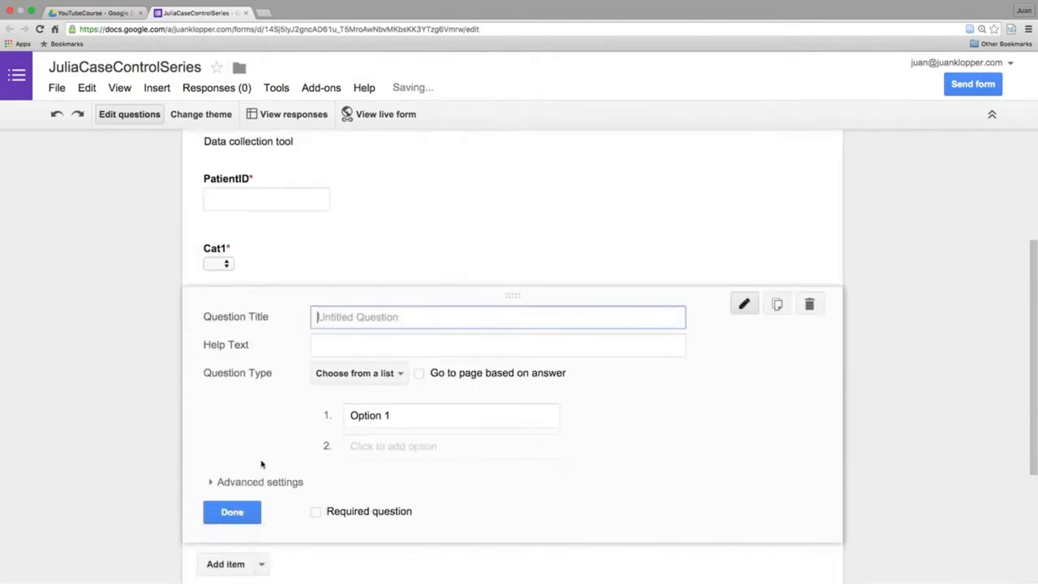
{"action": "type", "text": "Ca"}
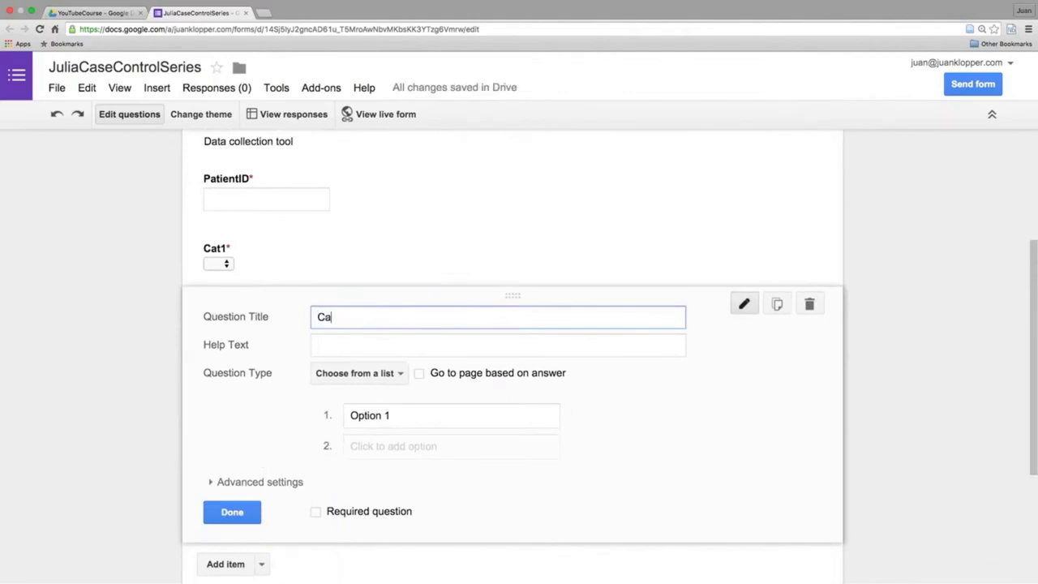
{"action": "type", "text": "t2"}
Enter C, X and R as the first three list options of the Cat2 question.
{"action": "left_click", "coordinate": [391, 414]}
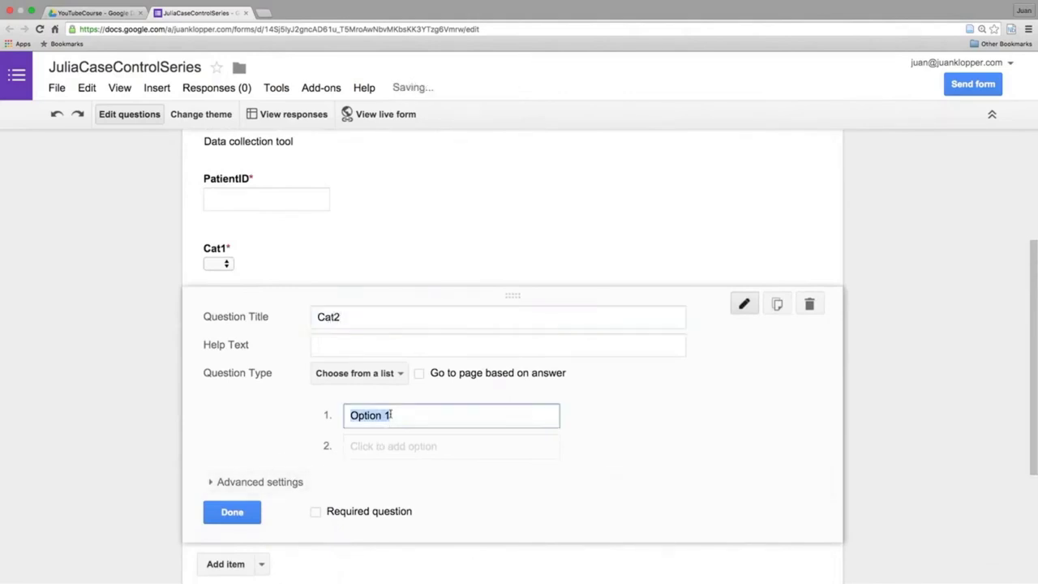
{"action": "type", "text": "C"}
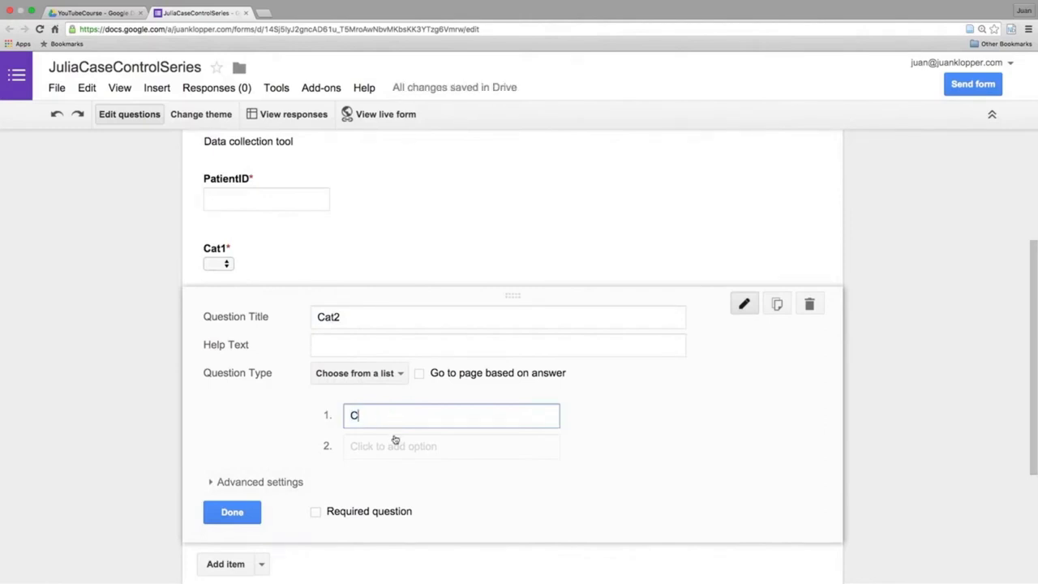
{"action": "left_click", "coordinate": [394, 446]}
{"action": "type", "text": "X"}
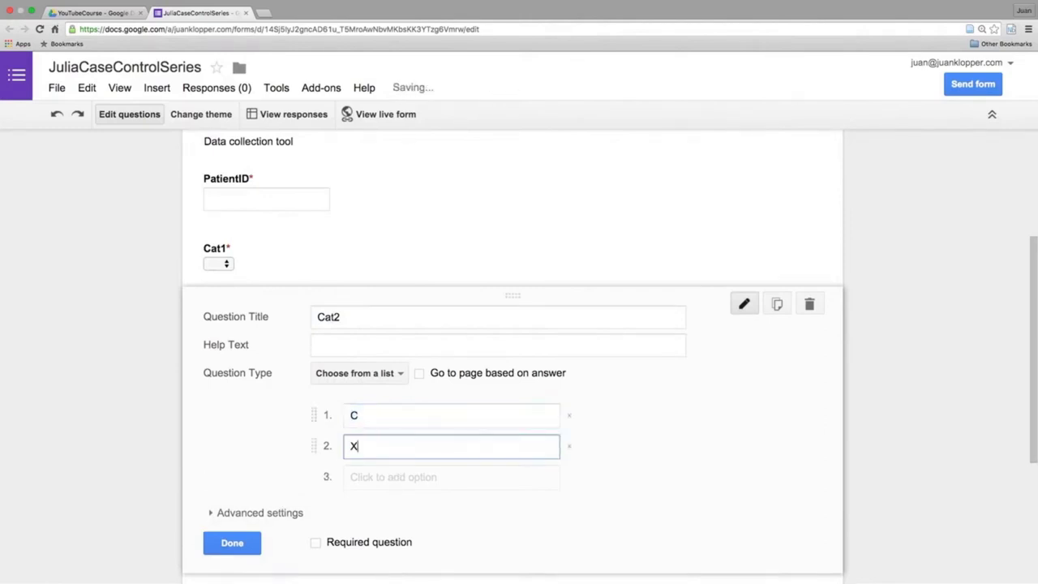
{"action": "left_click", "coordinate": [398, 476]}
{"action": "type", "text": "R"}
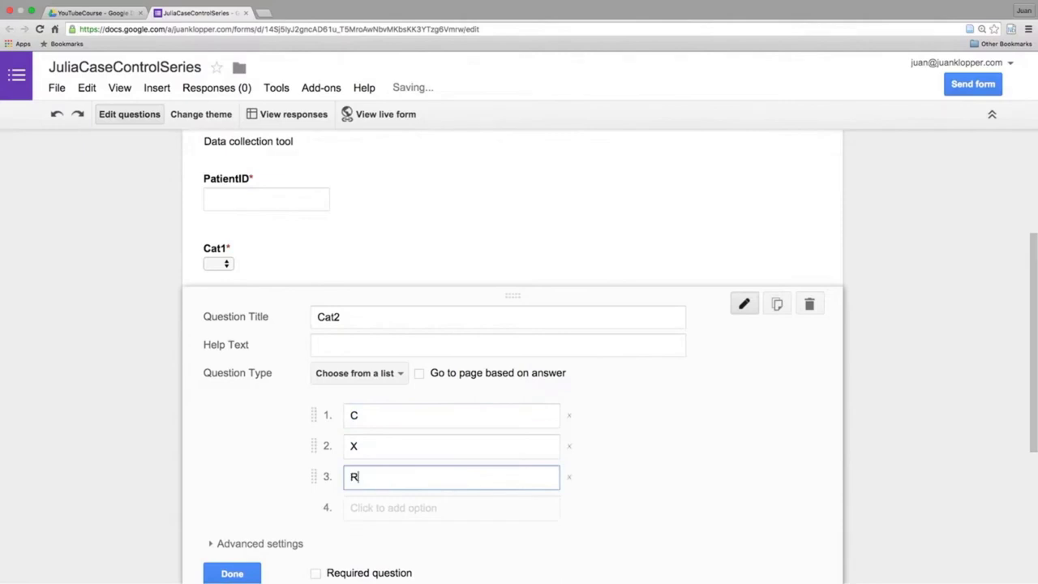
Add F, L and B as the fourth to sixth options of Cat2 and make the question required.
{"action": "left_click", "coordinate": [400, 509]}
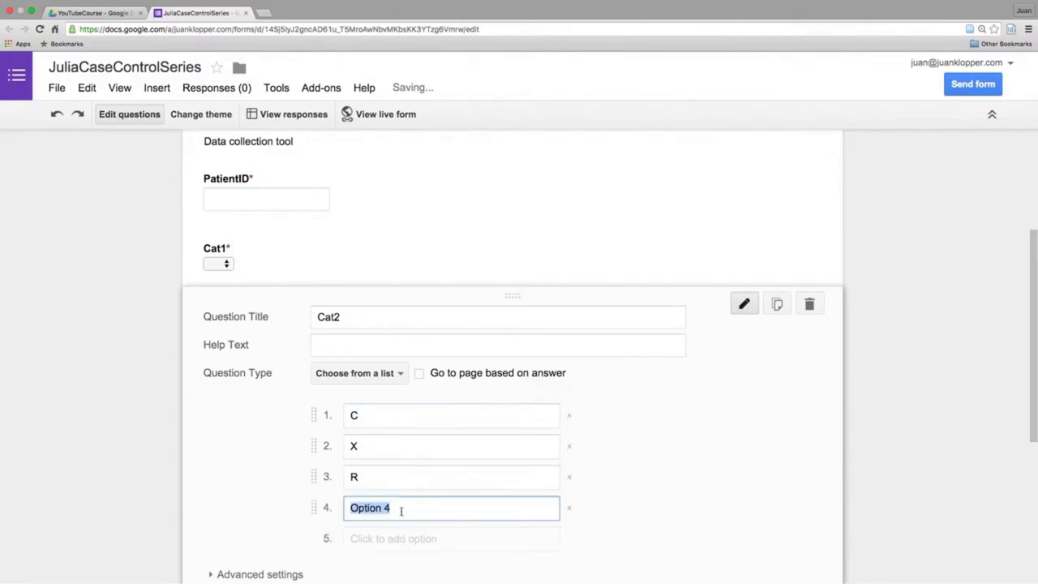
{"action": "type", "text": "F"}
{"action": "left_click", "coordinate": [398, 539]}
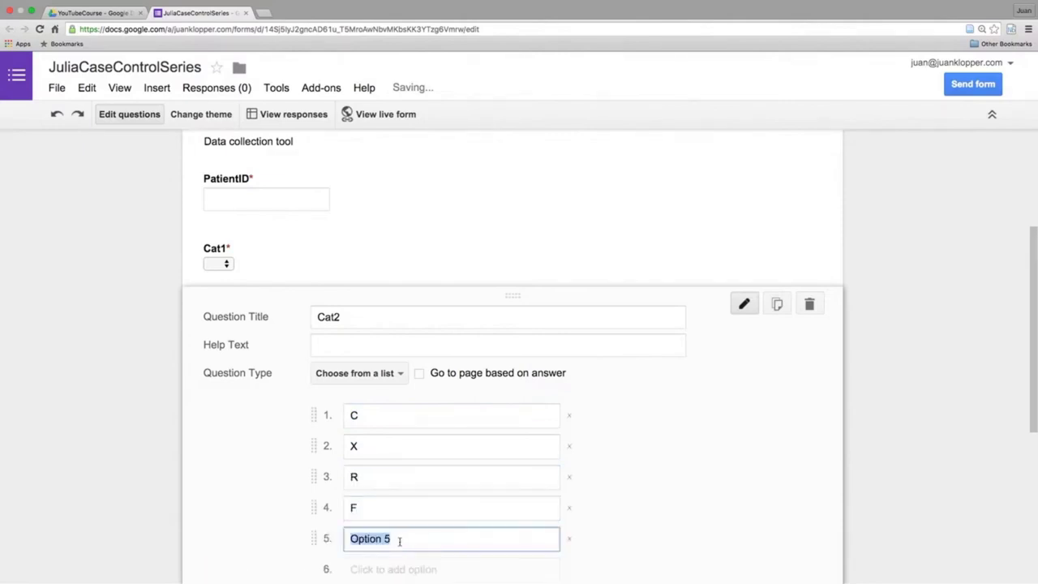
{"action": "type", "text": "L"}
{"action": "scroll", "coordinate": [378, 508], "scroll_direction": "down", "scroll_amount": 2}
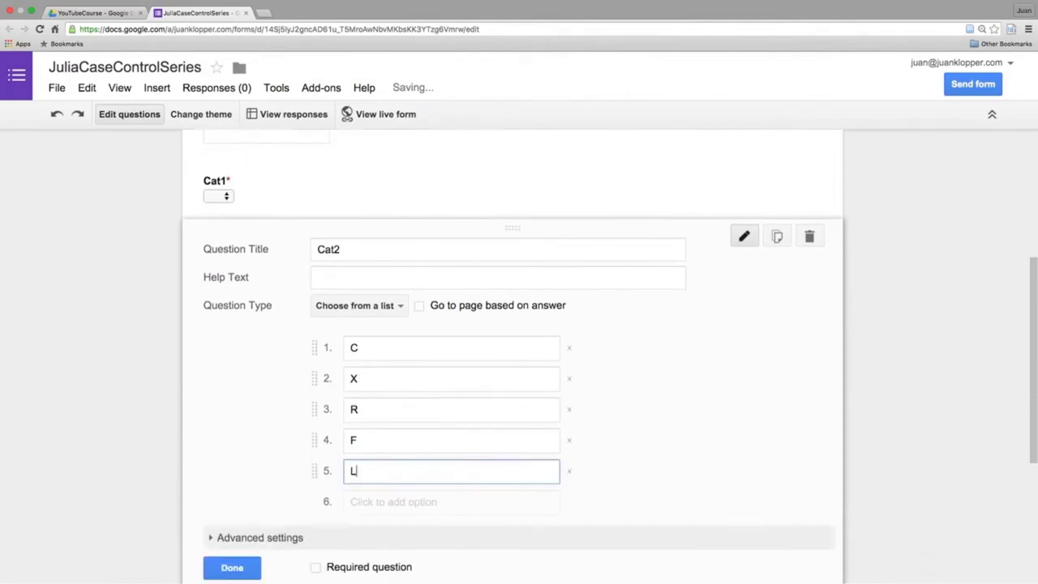
{"action": "left_click", "coordinate": [378, 506]}
{"action": "type", "text": "B"}
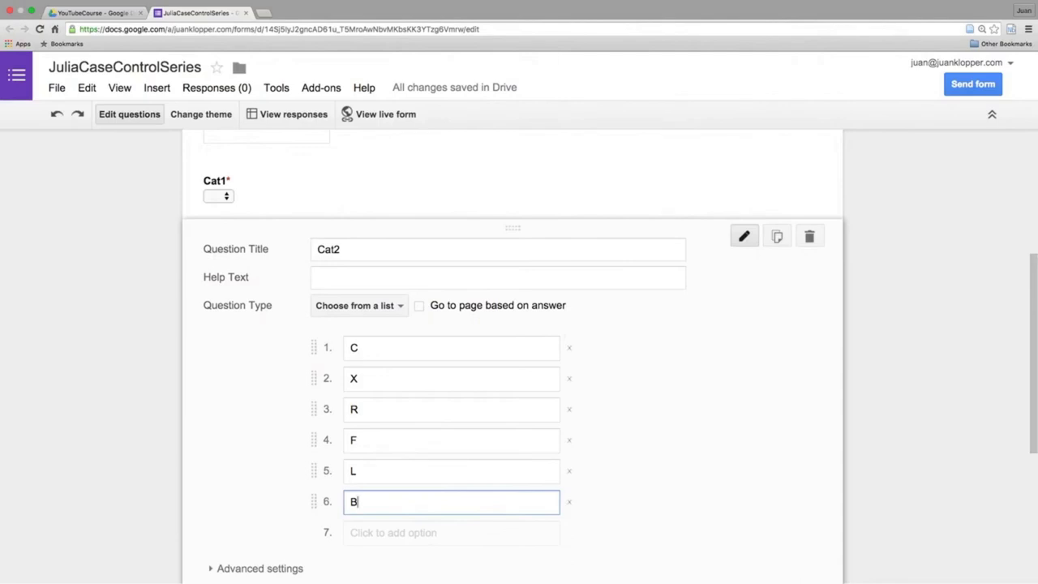
{"action": "scroll", "coordinate": [196, 452], "scroll_direction": "down", "scroll_amount": 2}
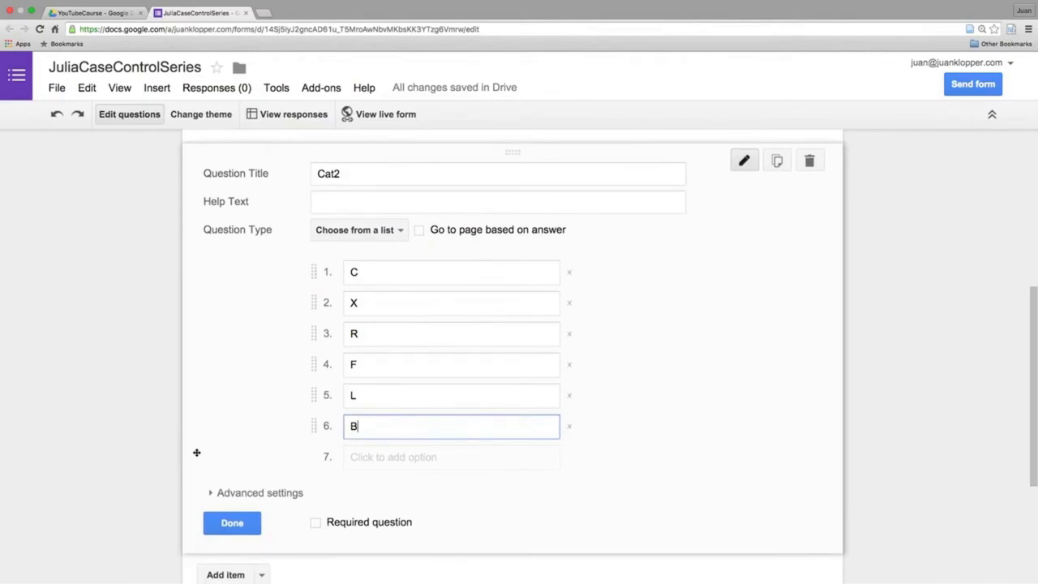
{"action": "left_click", "coordinate": [316, 523]}
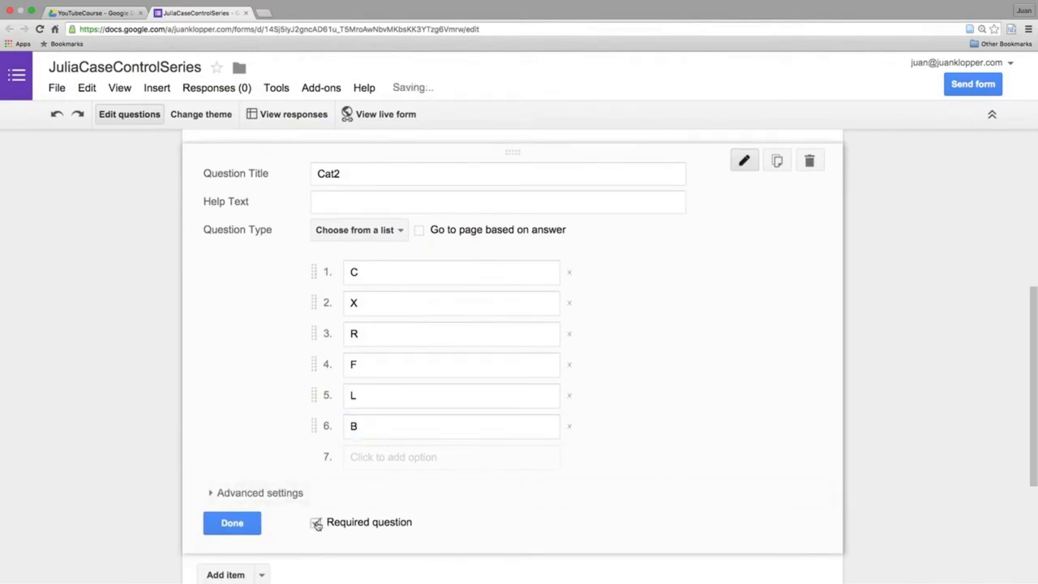
Add a Text question titled Var1 below Cat2 and make it required.
{"action": "scroll", "coordinate": [316, 523], "scroll_direction": "down", "scroll_amount": 1}
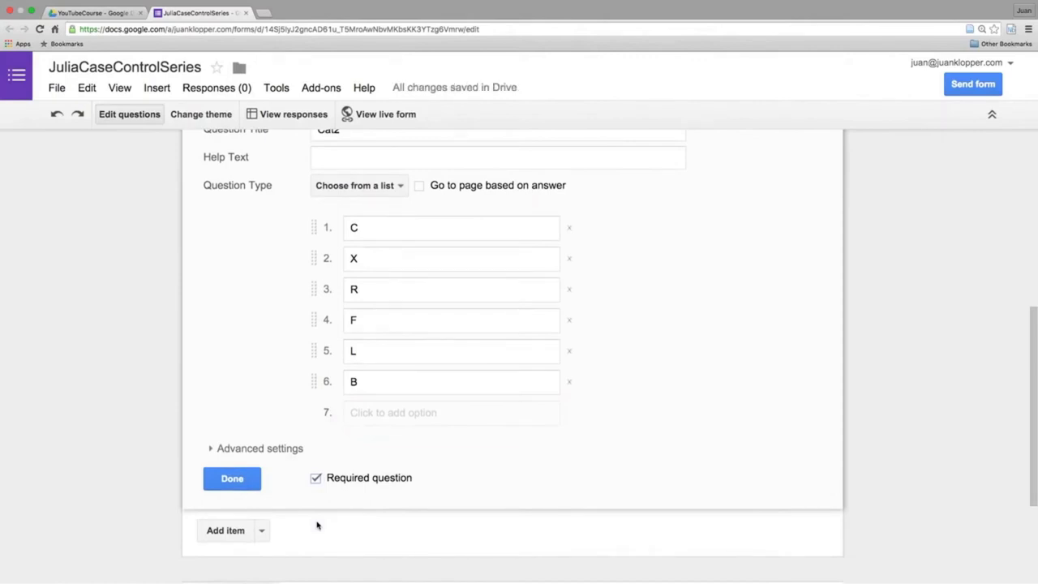
{"action": "scroll", "coordinate": [316, 525], "scroll_direction": "down", "scroll_amount": 1}
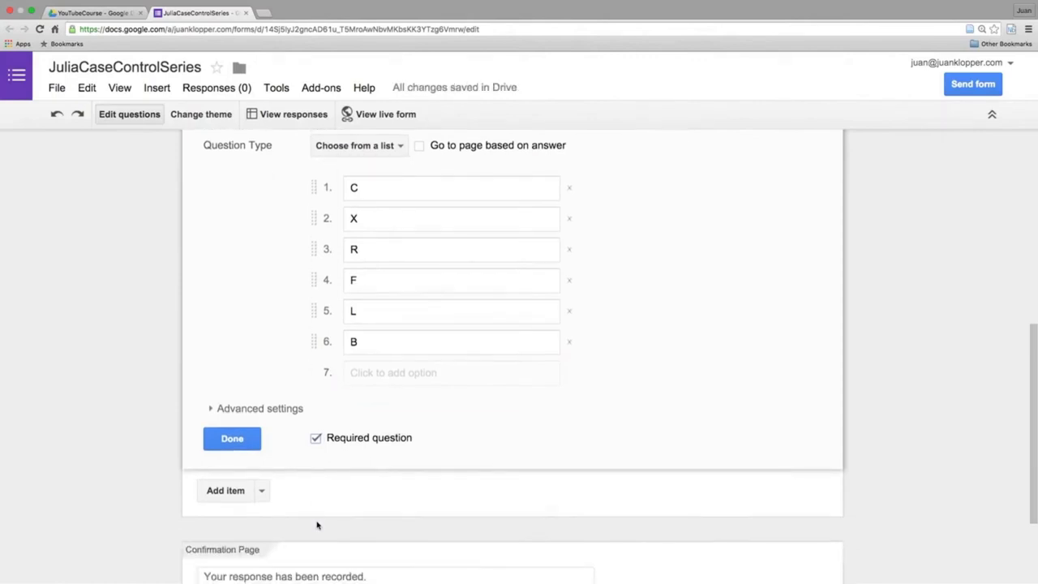
{"action": "left_click", "coordinate": [262, 491]}
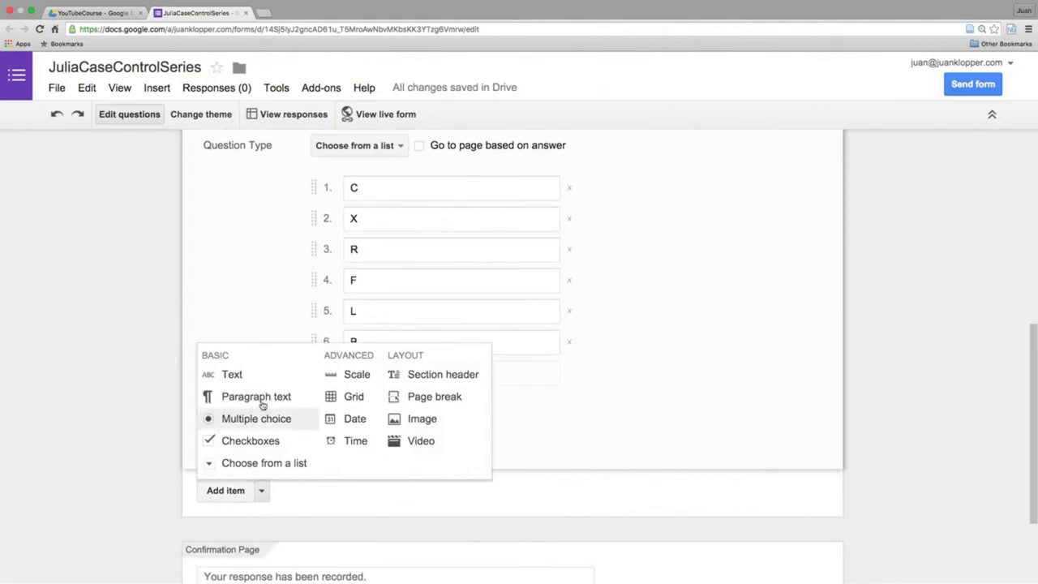
{"action": "left_click", "coordinate": [256, 376]}
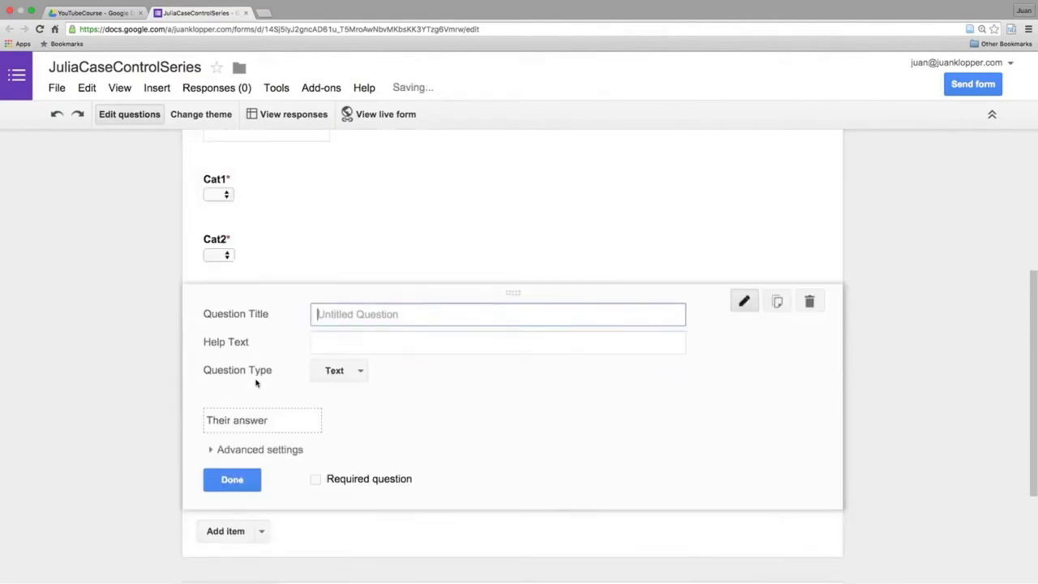
{"action": "type", "text": "Var1"}
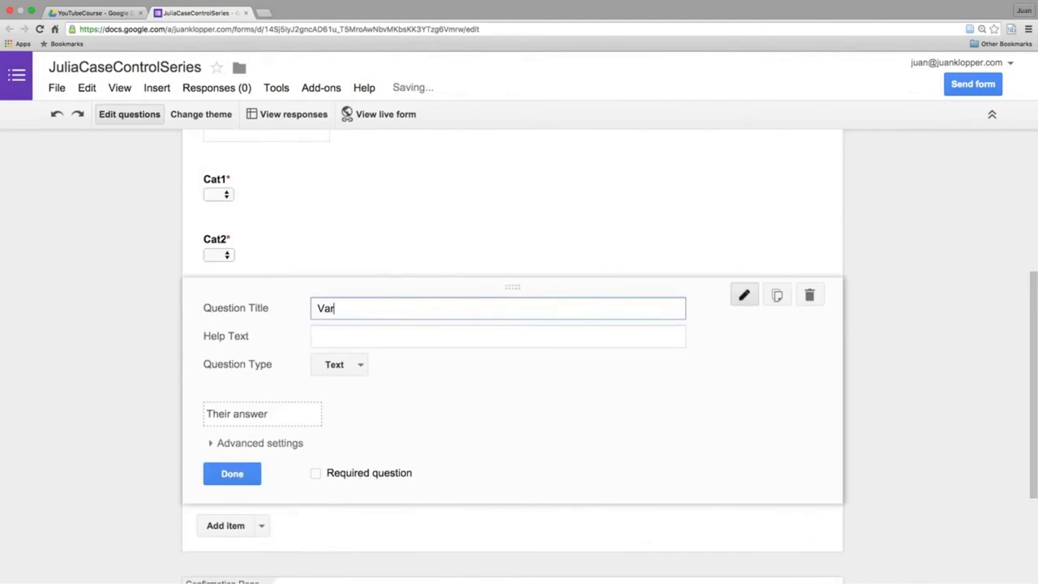
{"action": "left_click", "coordinate": [316, 474]}
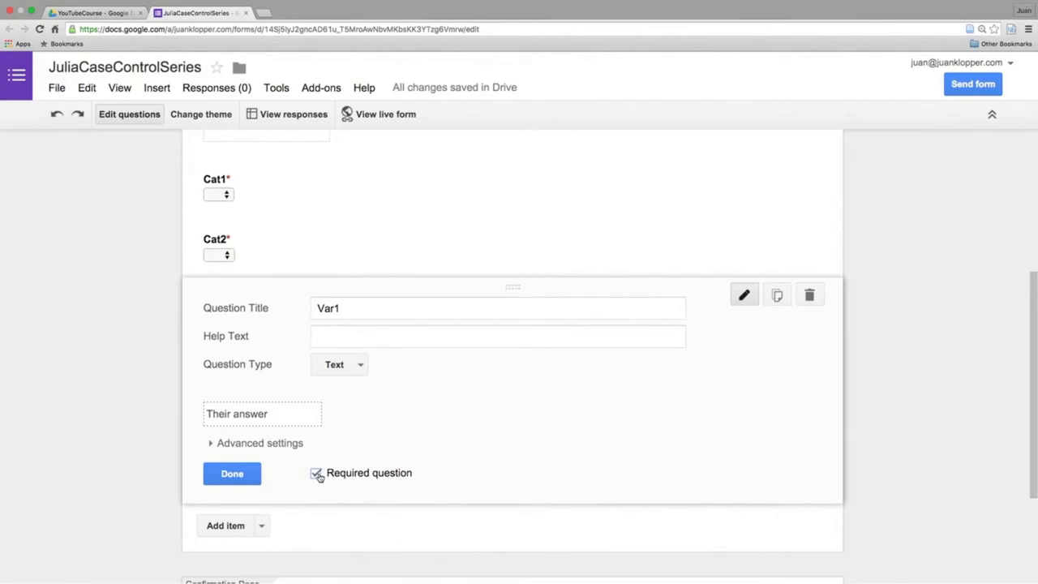
Add a Text question titled Var2 below Var1 and make it required.
{"action": "scroll", "coordinate": [311, 492], "scroll_direction": "down", "scroll_amount": 1}
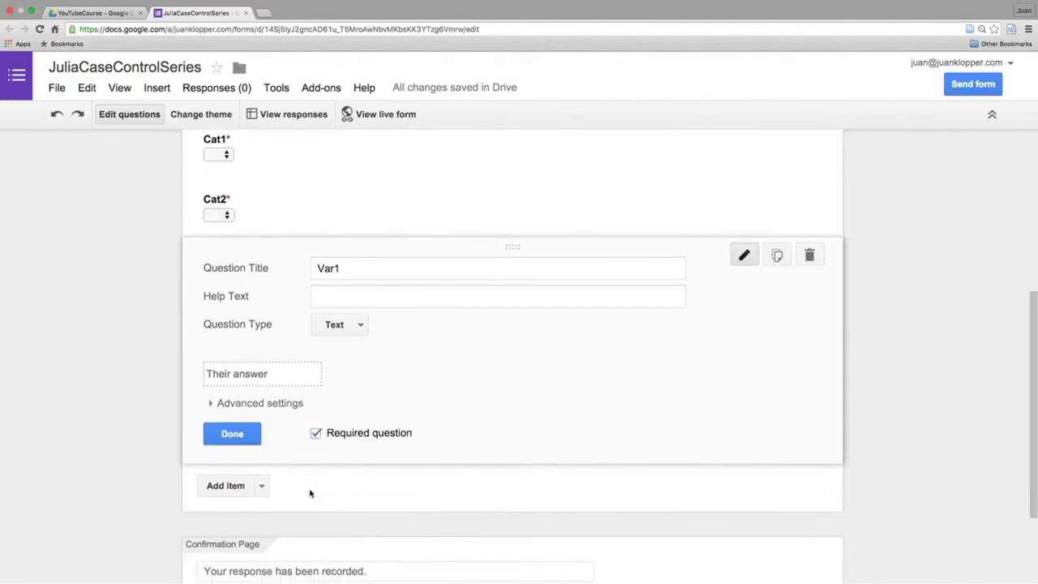
{"action": "left_click", "coordinate": [262, 487]}
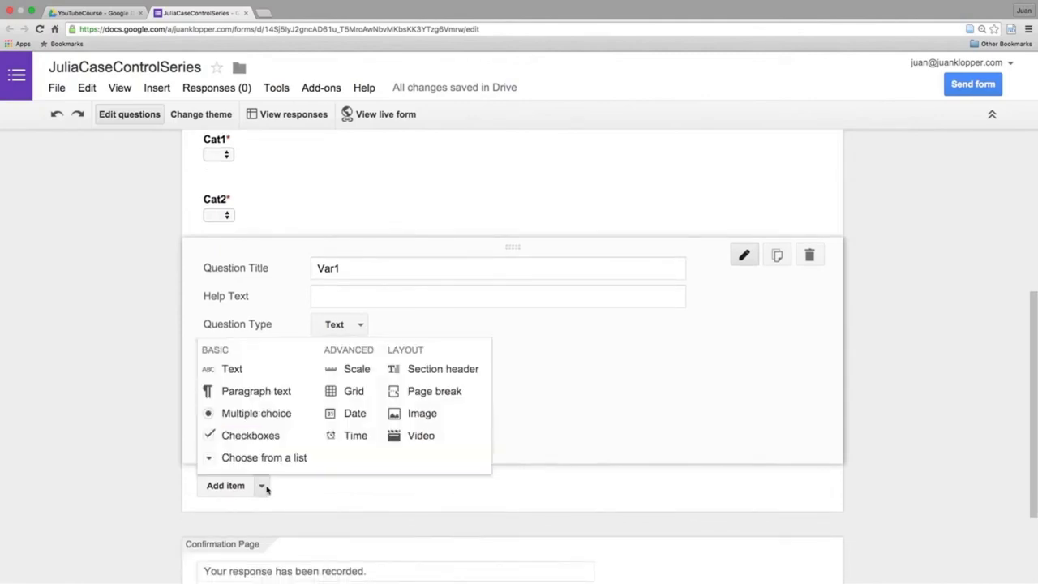
{"action": "left_click", "coordinate": [267, 369]}
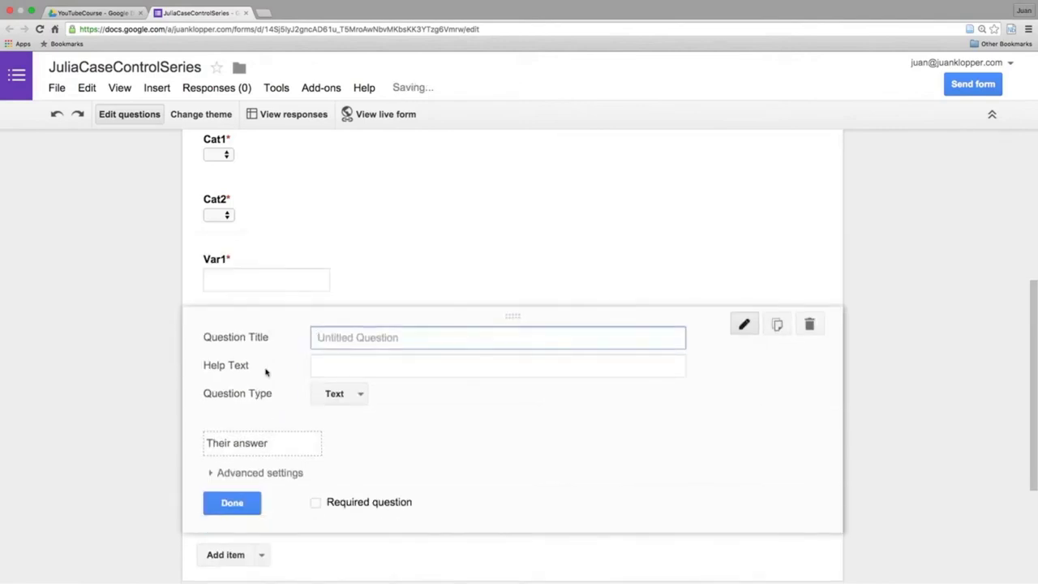
{"action": "type", "text": "Var2"}
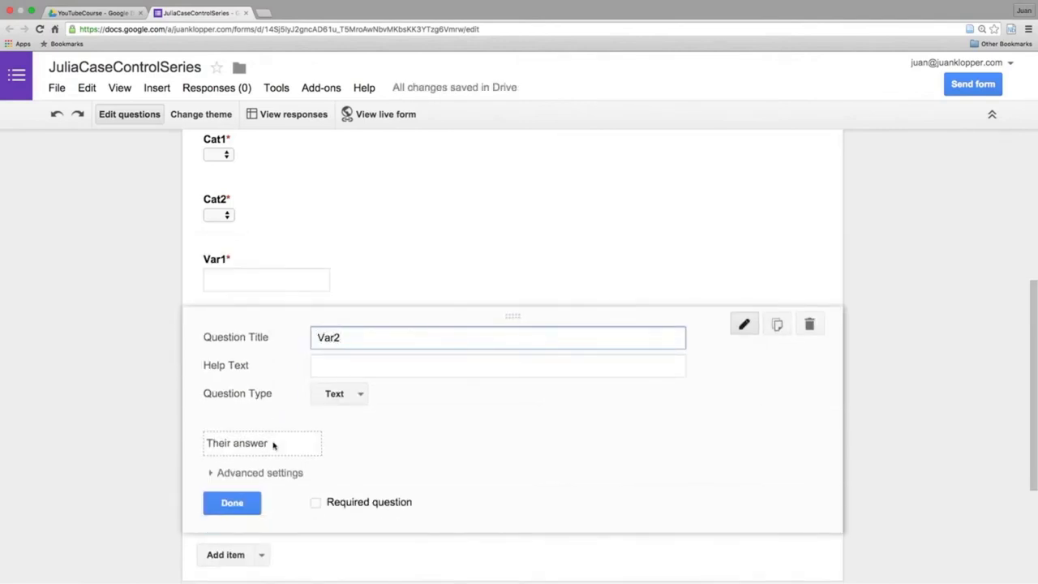
{"action": "left_click", "coordinate": [314, 503]}
Add a required Text question titled Var3 below Var2 and finish editing it.
{"action": "scroll", "coordinate": [315, 504], "scroll_direction": "down", "scroll_amount": 1}
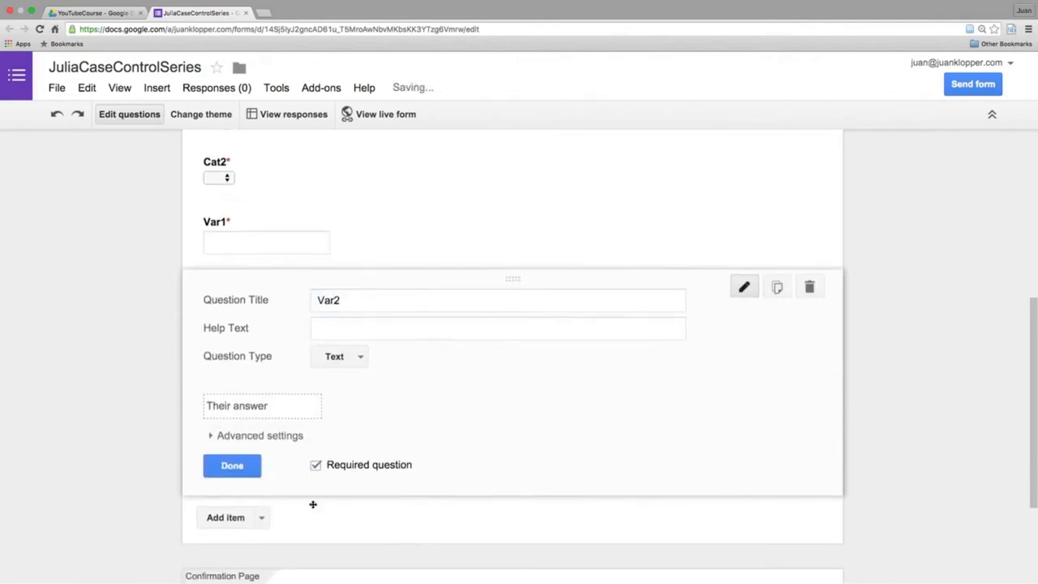
{"action": "left_click", "coordinate": [262, 513]}
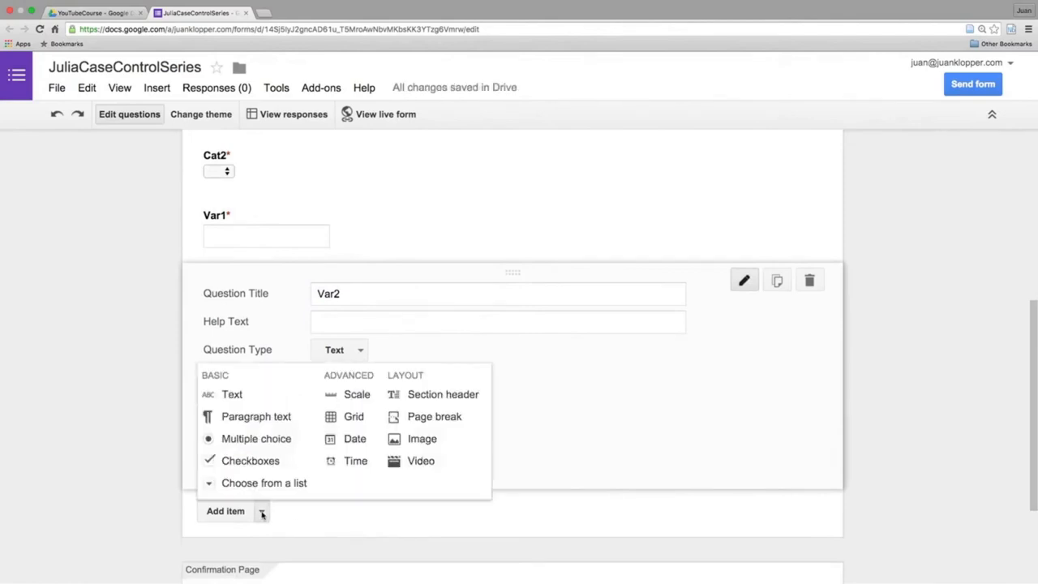
{"action": "left_click", "coordinate": [253, 397]}
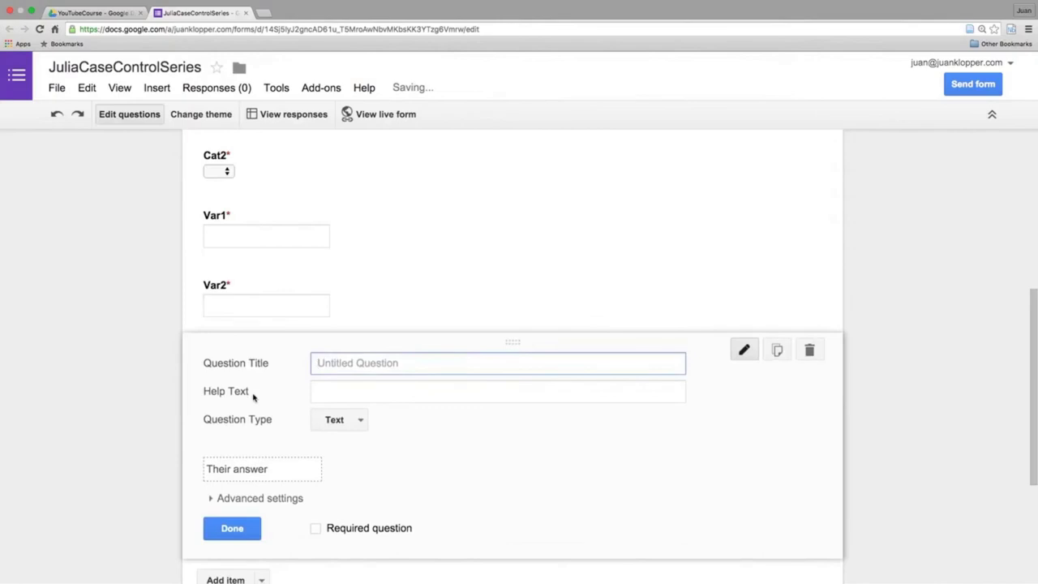
{"action": "type", "text": "Var3"}
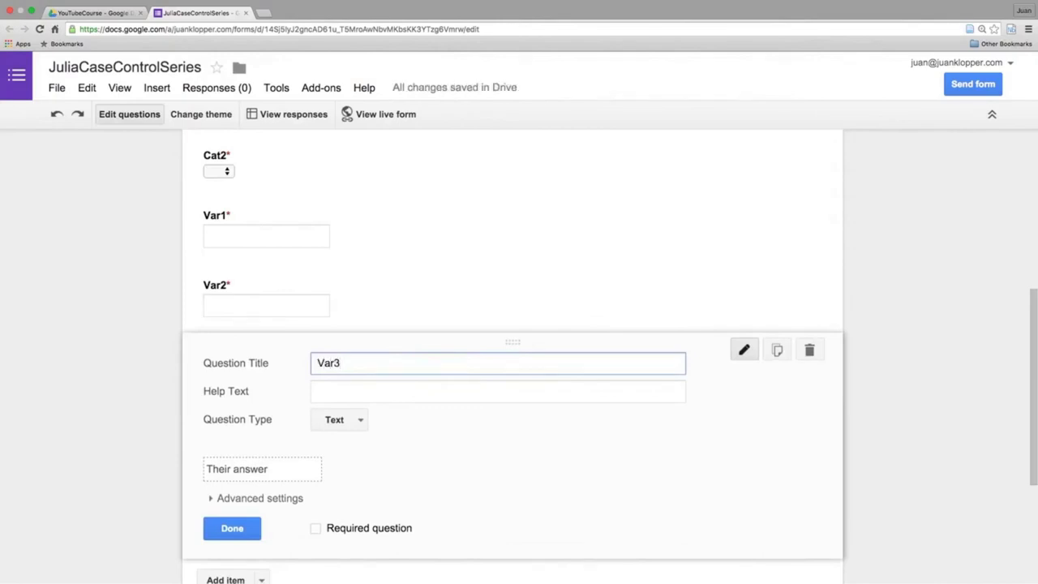
{"action": "left_click", "coordinate": [317, 529]}
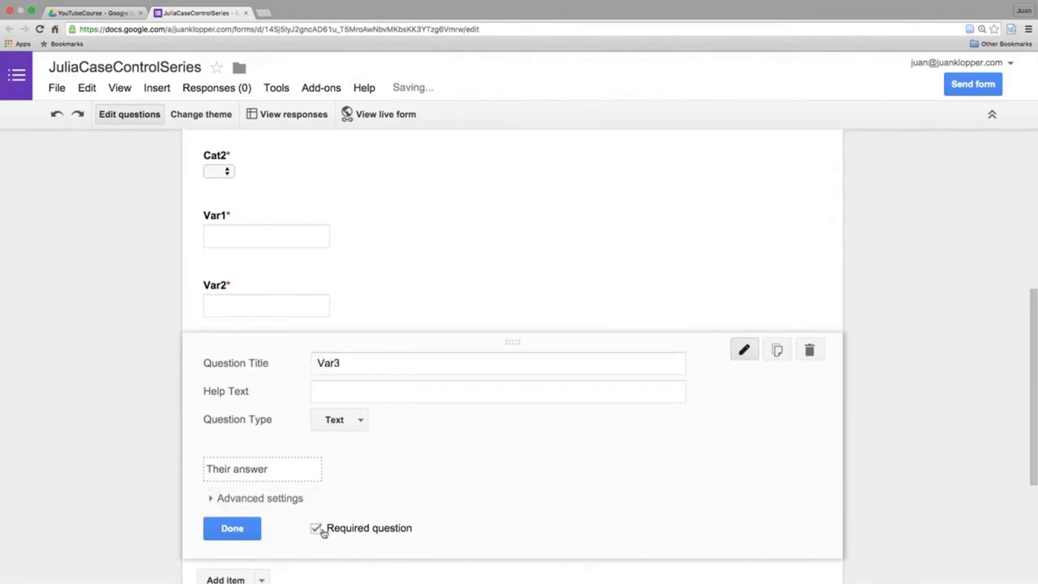
{"action": "left_click", "coordinate": [232, 528]}
Preview the live form, check the option lists of Cat1 and Cat2, and close the preview.
{"action": "scroll", "coordinate": [145, 493], "scroll_direction": "down", "scroll_amount": 2}
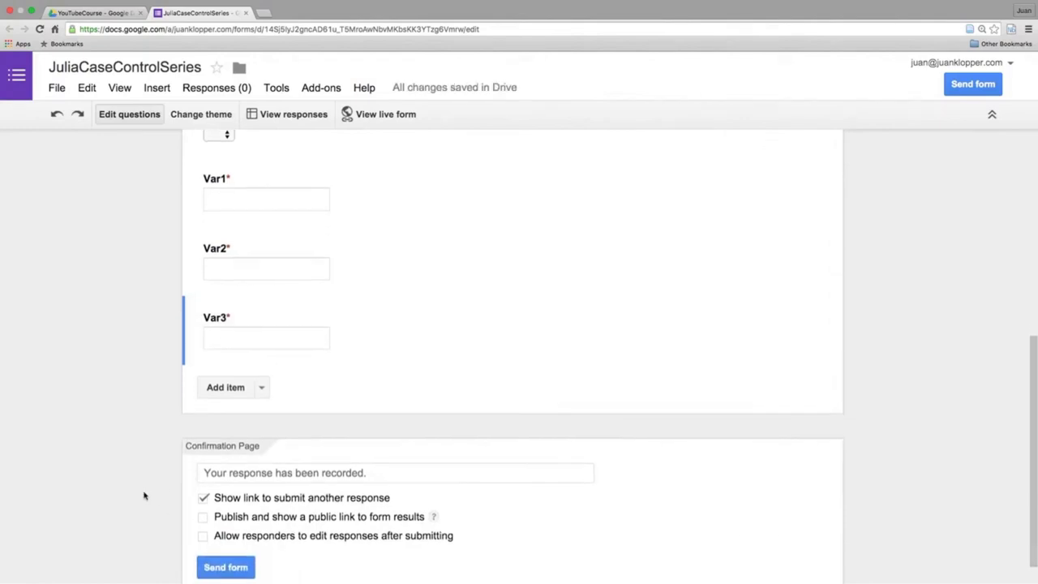
{"action": "scroll", "coordinate": [144, 496], "scroll_direction": "up", "scroll_amount": 10}
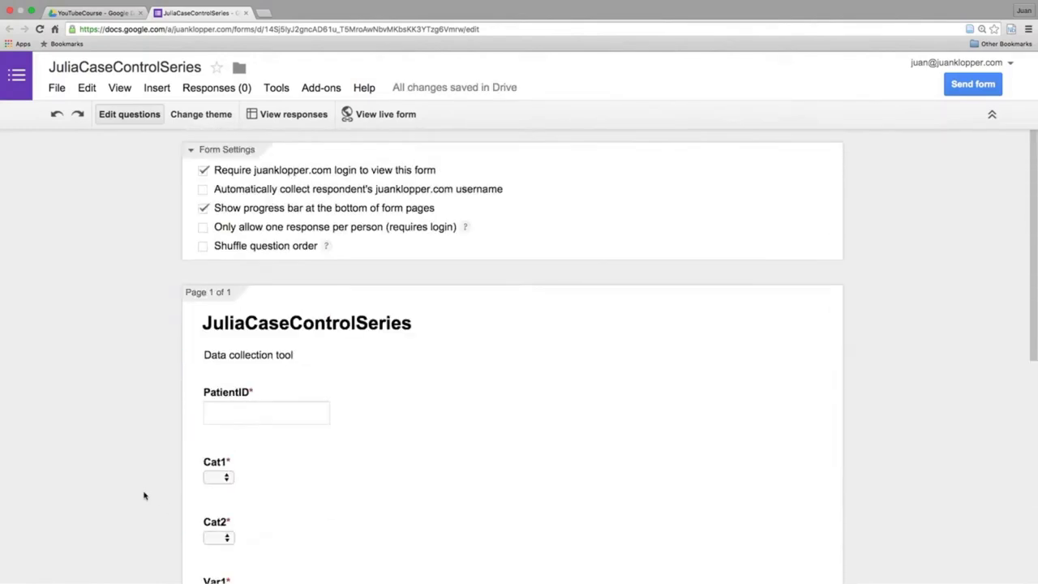
{"action": "left_click", "coordinate": [411, 116]}
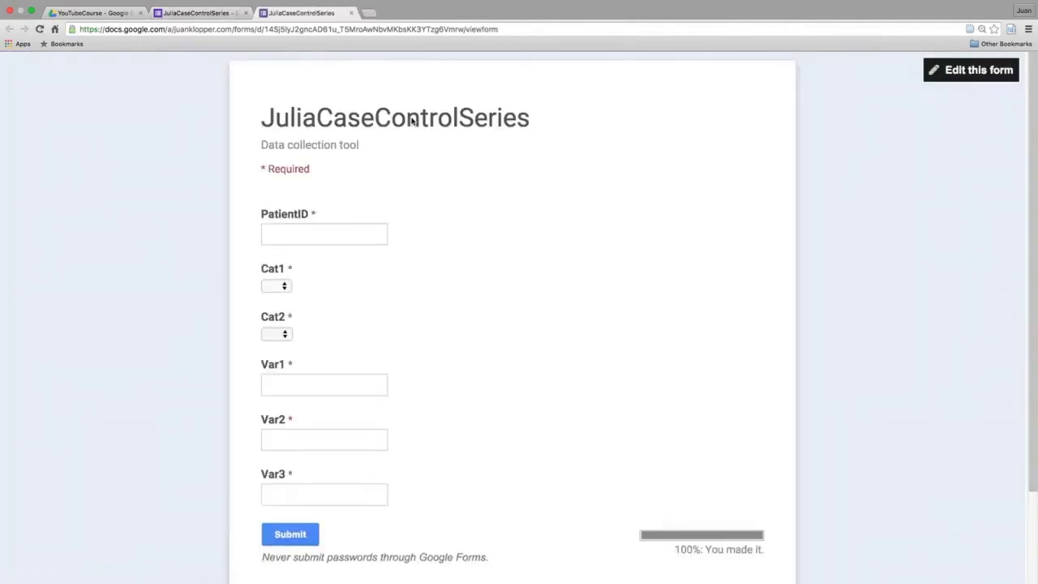
{"action": "scroll", "coordinate": [611, 146], "scroll_direction": "down", "scroll_amount": 3}
{"action": "scroll", "coordinate": [612, 146], "scroll_direction": "up", "scroll_amount": 3}
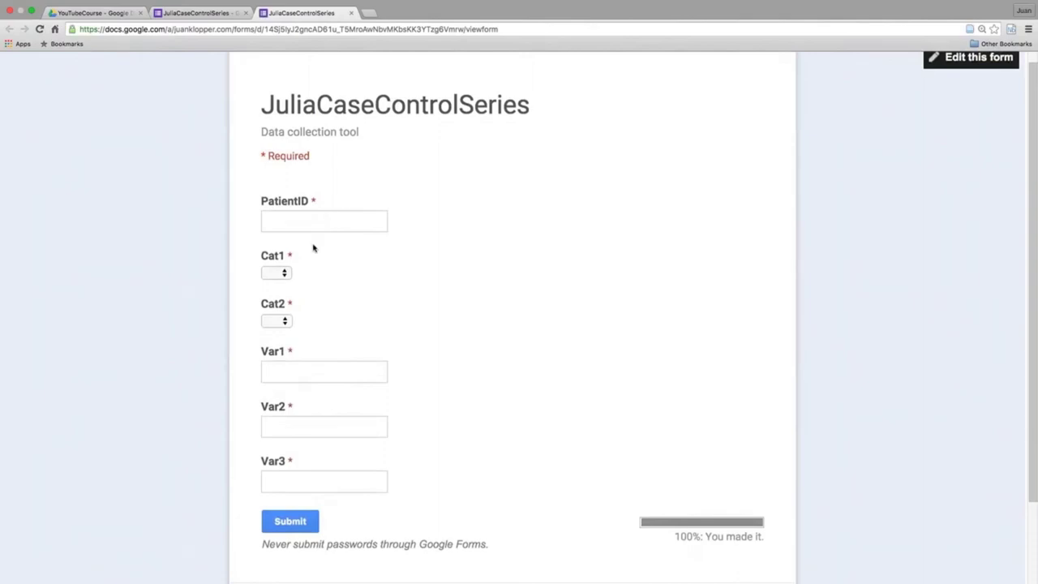
{"action": "left_click", "coordinate": [284, 274]}
{"action": "left_click", "coordinate": [285, 273]}
{"action": "left_click", "coordinate": [283, 321]}
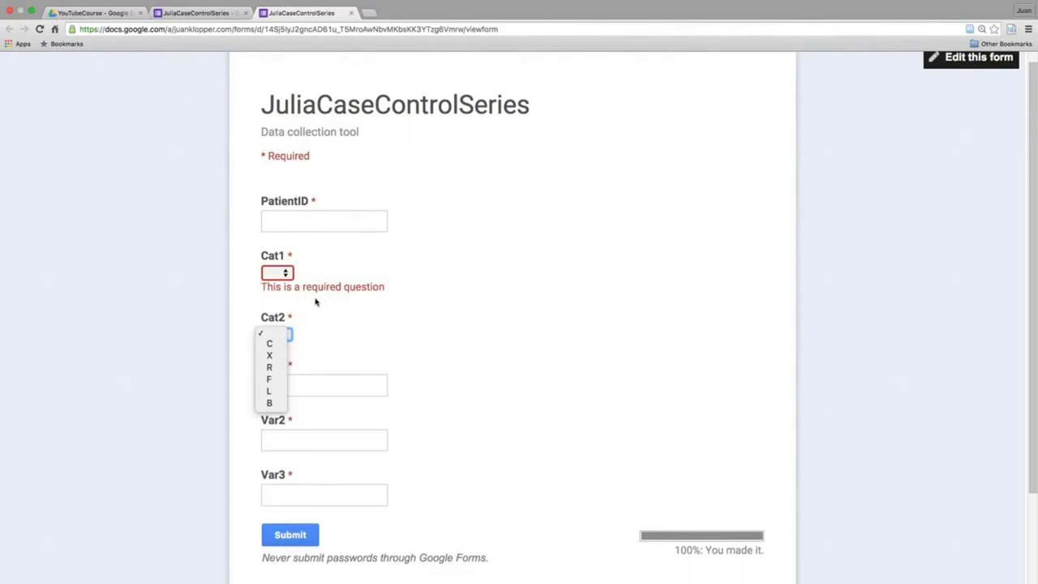
{"action": "left_click", "coordinate": [364, 313]}
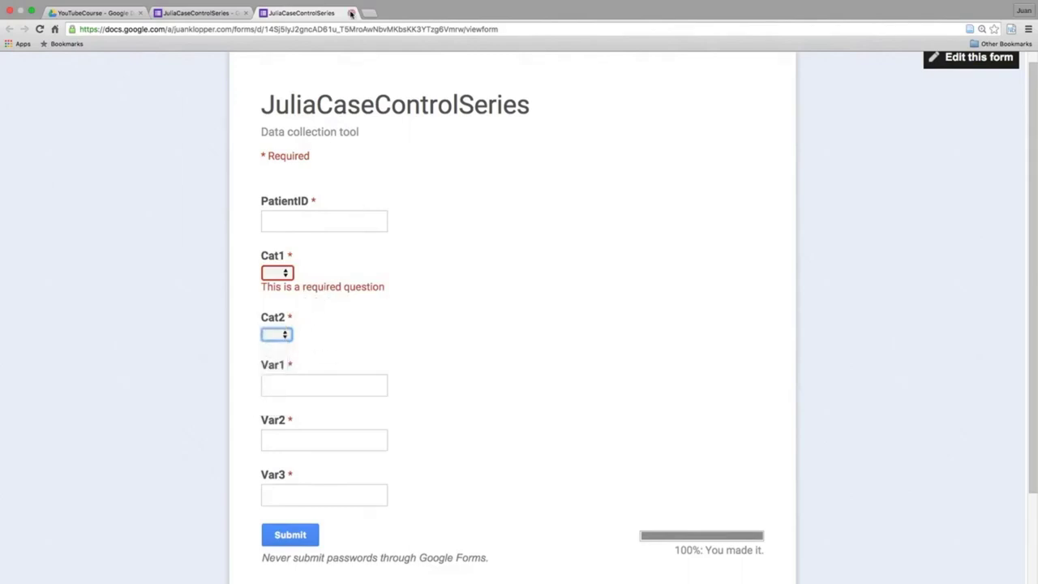
{"action": "left_click", "coordinate": [351, 13]}
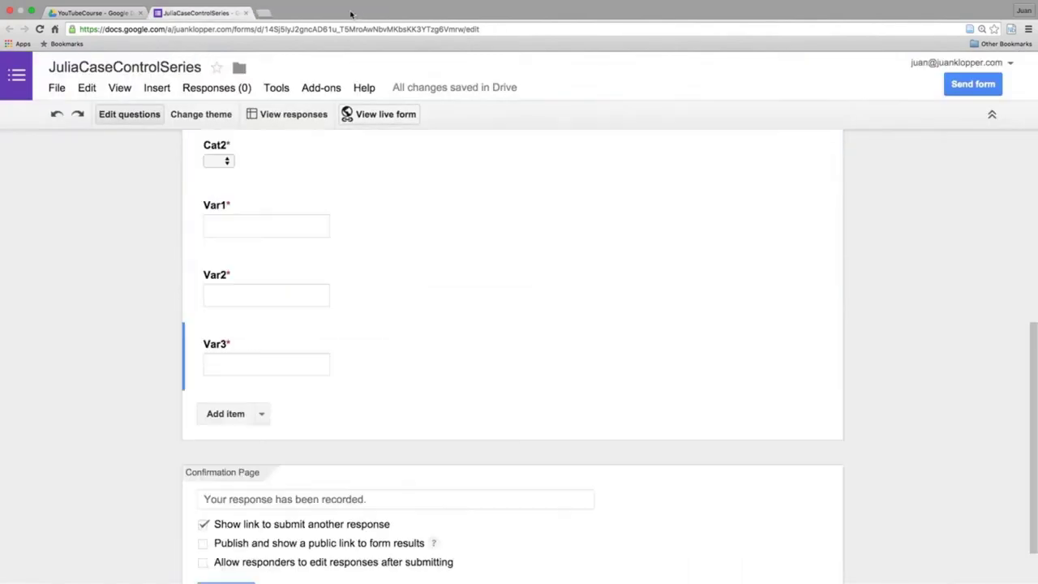
Open the theme chooser for the form and browse through the default themes.
{"action": "left_click", "coordinate": [210, 115]}
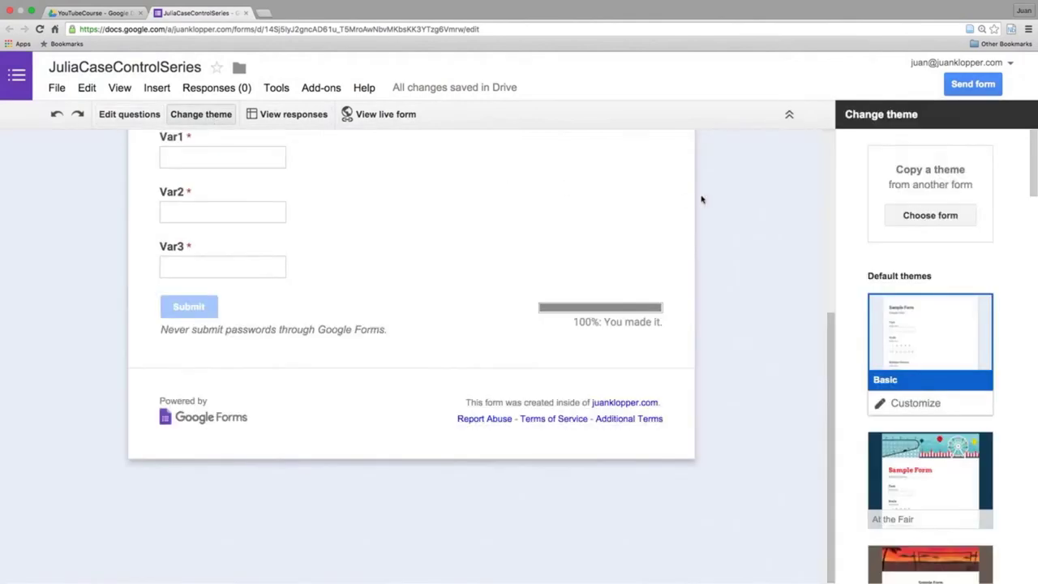
{"action": "scroll", "coordinate": [847, 253], "scroll_direction": "down", "scroll_amount": 2}
{"action": "scroll", "coordinate": [847, 254], "scroll_direction": "down", "scroll_amount": 20}
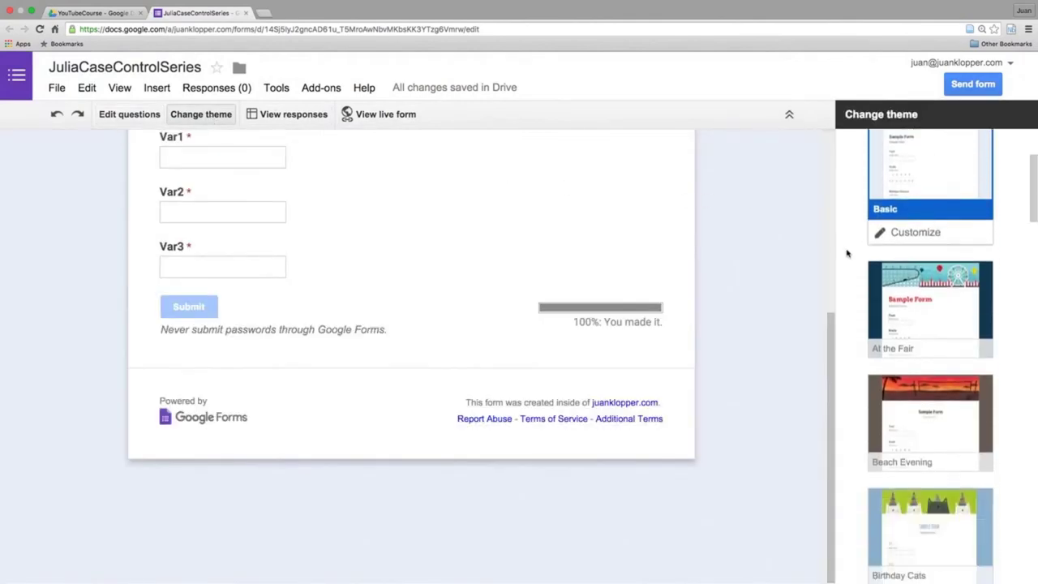
{"action": "scroll", "coordinate": [847, 254], "scroll_direction": "down", "scroll_amount": 20}
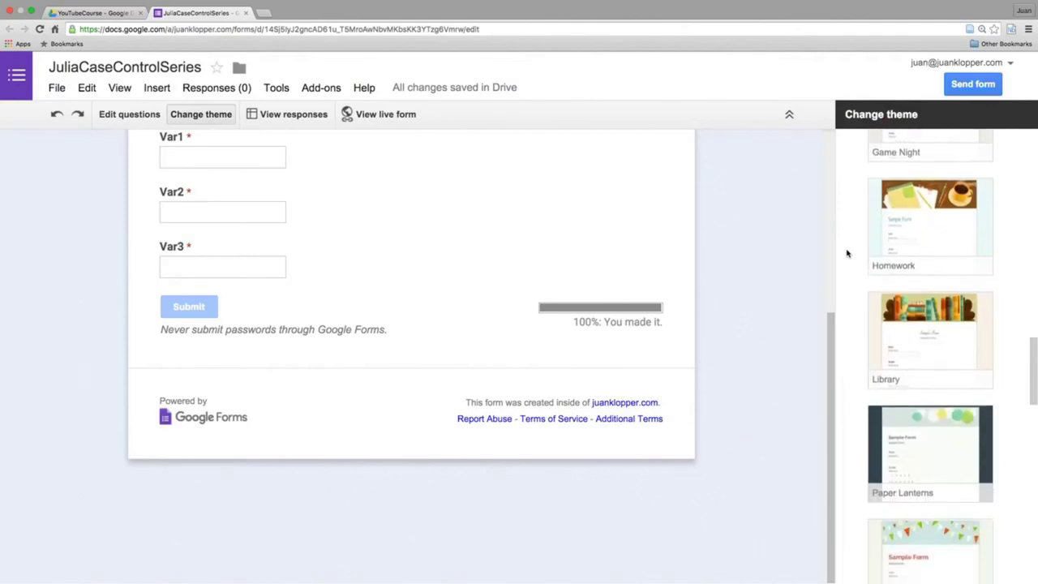
{"action": "scroll", "coordinate": [846, 254], "scroll_direction": "down", "scroll_amount": 7}
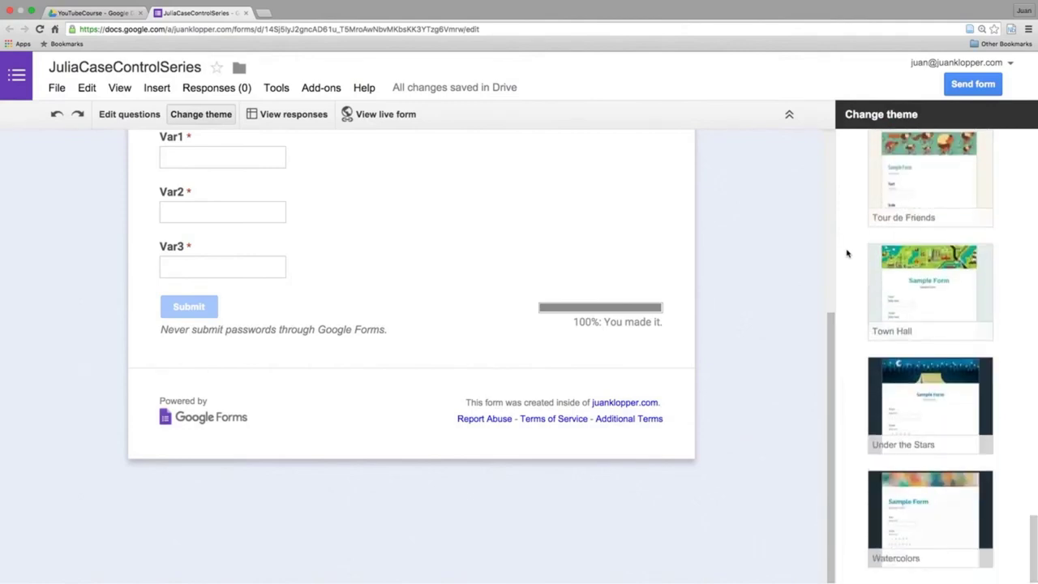
{"action": "scroll", "coordinate": [847, 254], "scroll_direction": "up", "scroll_amount": 20}
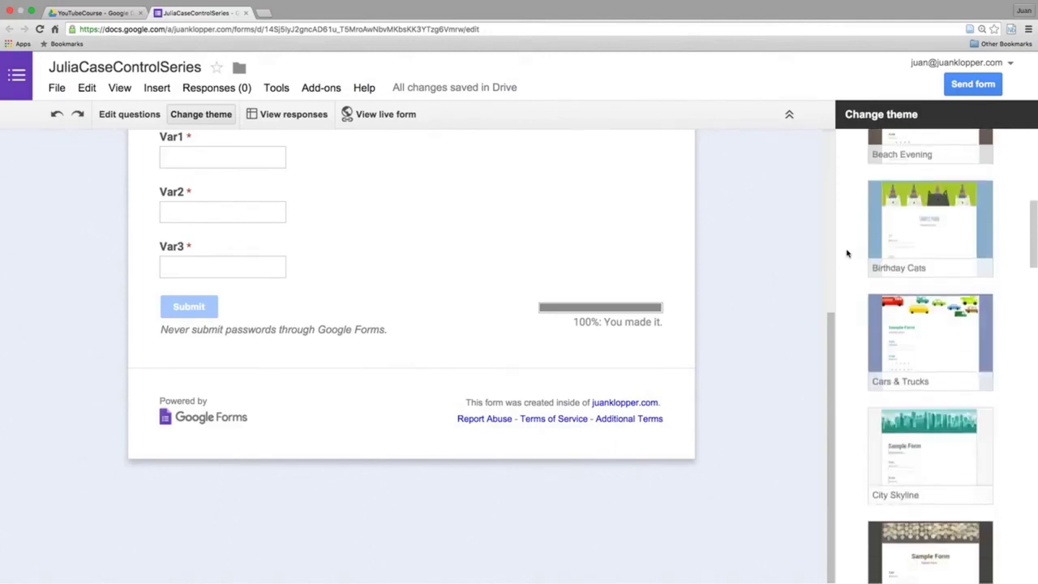
{"action": "scroll", "coordinate": [846, 254], "scroll_direction": "up", "scroll_amount": 10}
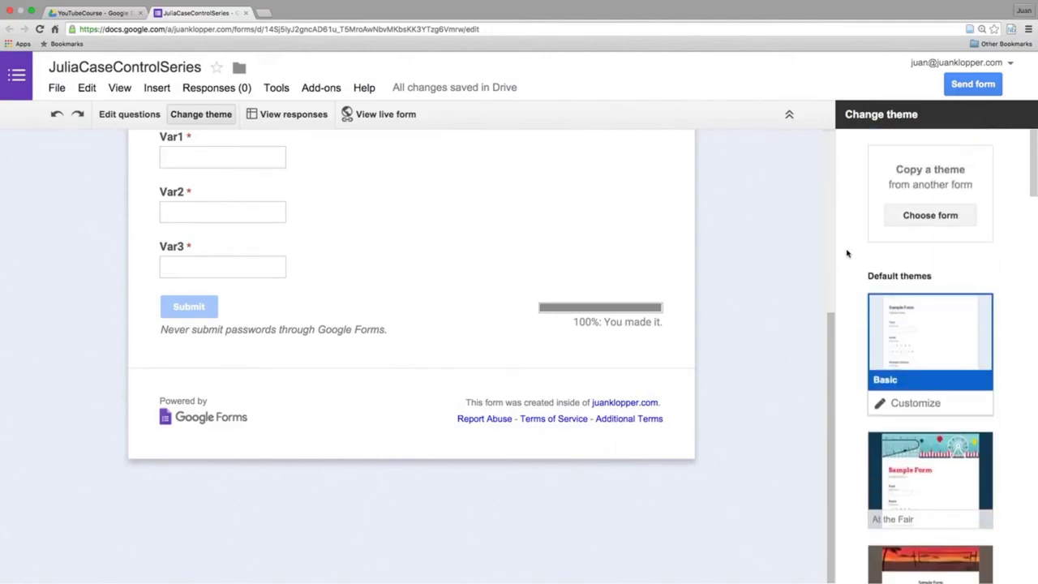
Customize the Basic theme by adding the graduation caps photo from the Illustrations collection as the header image.
{"action": "left_click", "coordinate": [885, 408]}
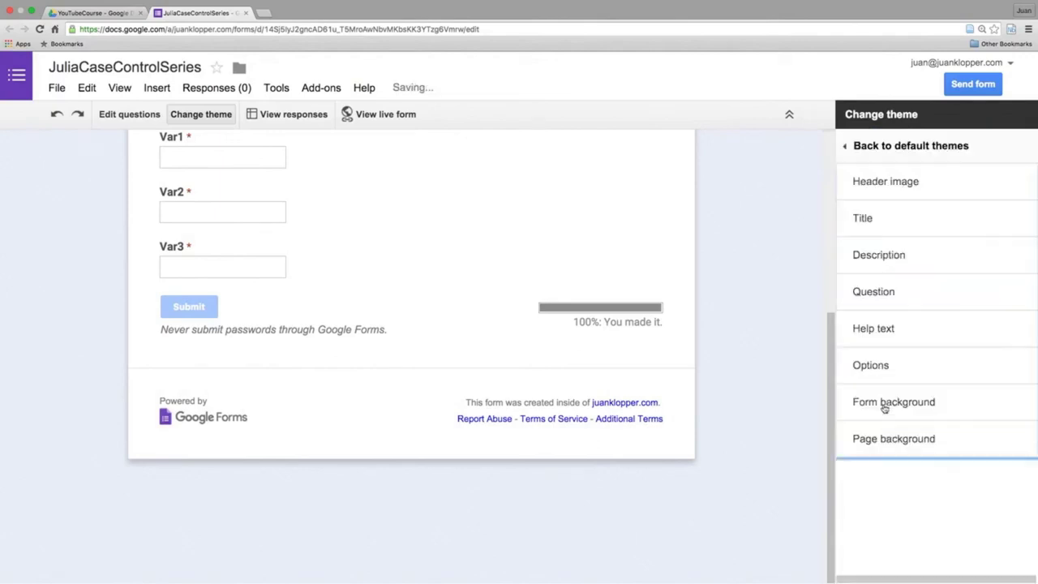
{"action": "left_click", "coordinate": [893, 182]}
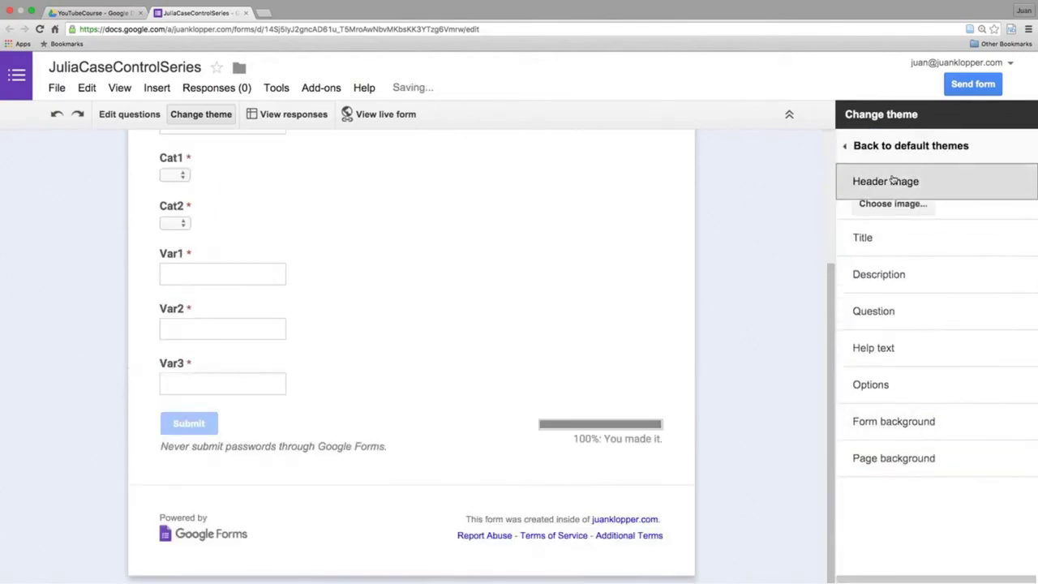
{"action": "left_click", "coordinate": [883, 250]}
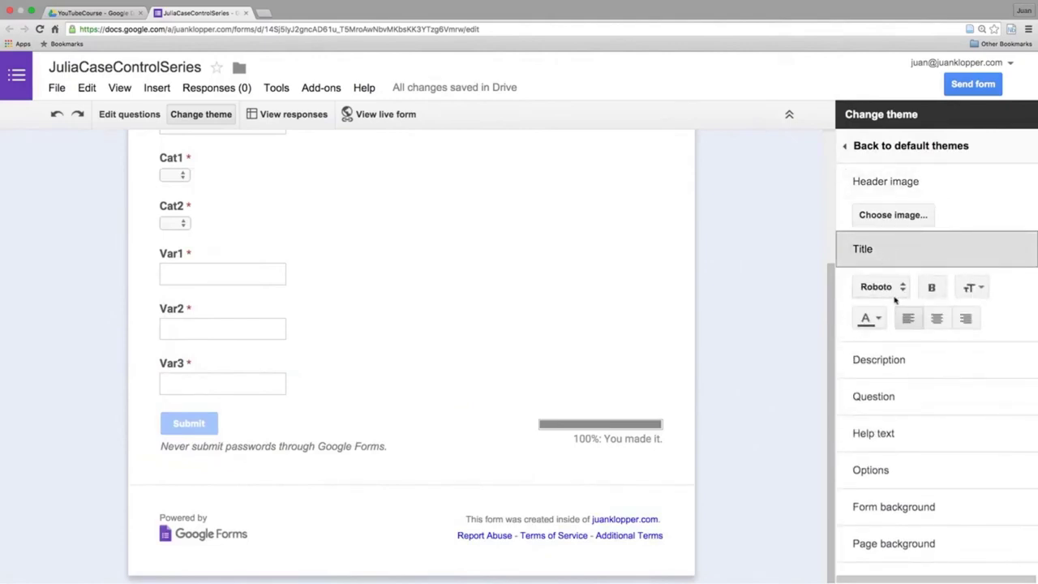
{"action": "left_click", "coordinate": [892, 214]}
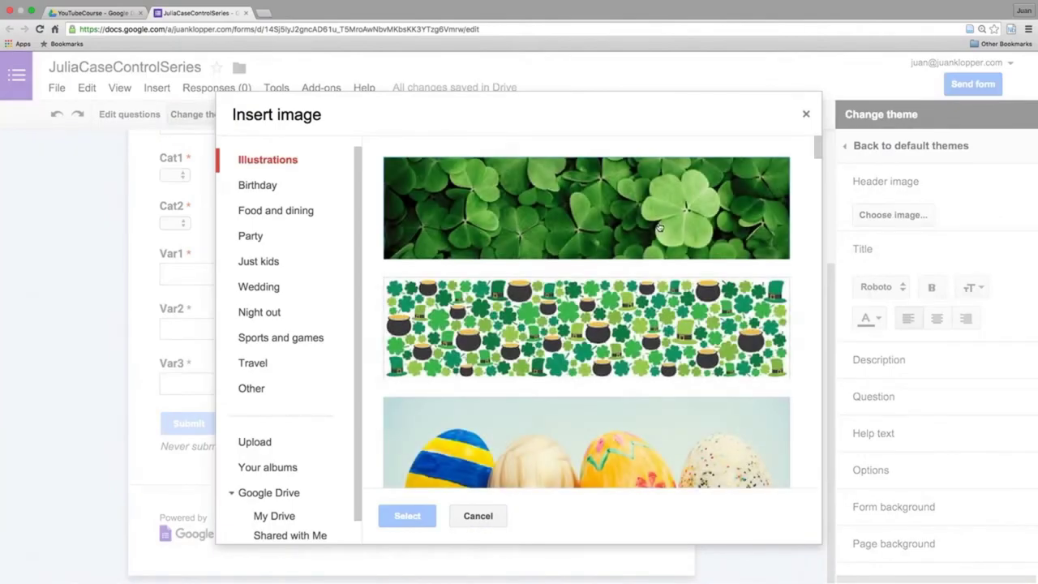
{"action": "scroll", "coordinate": [494, 293], "scroll_direction": "down", "scroll_amount": 3}
{"action": "scroll", "coordinate": [494, 293], "scroll_direction": "down", "scroll_amount": 10}
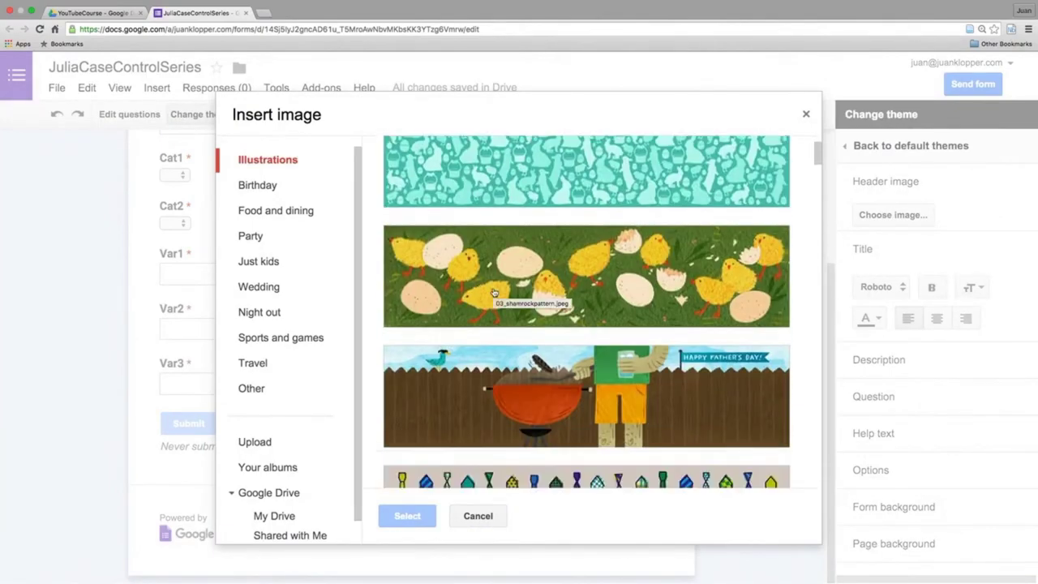
{"action": "scroll", "coordinate": [494, 293], "scroll_direction": "down", "scroll_amount": 10}
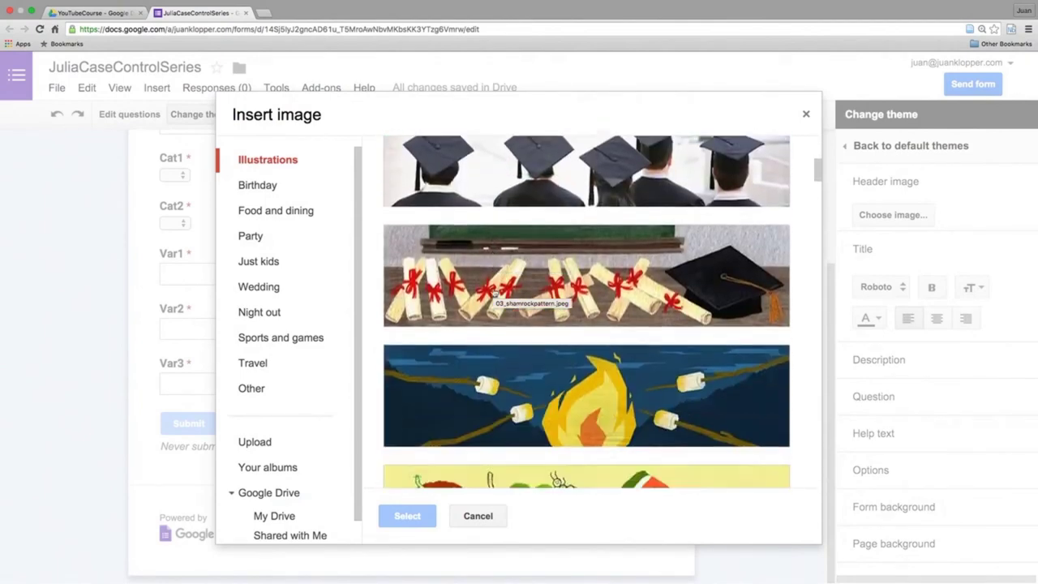
{"action": "scroll", "coordinate": [494, 293], "scroll_direction": "up", "scroll_amount": 1}
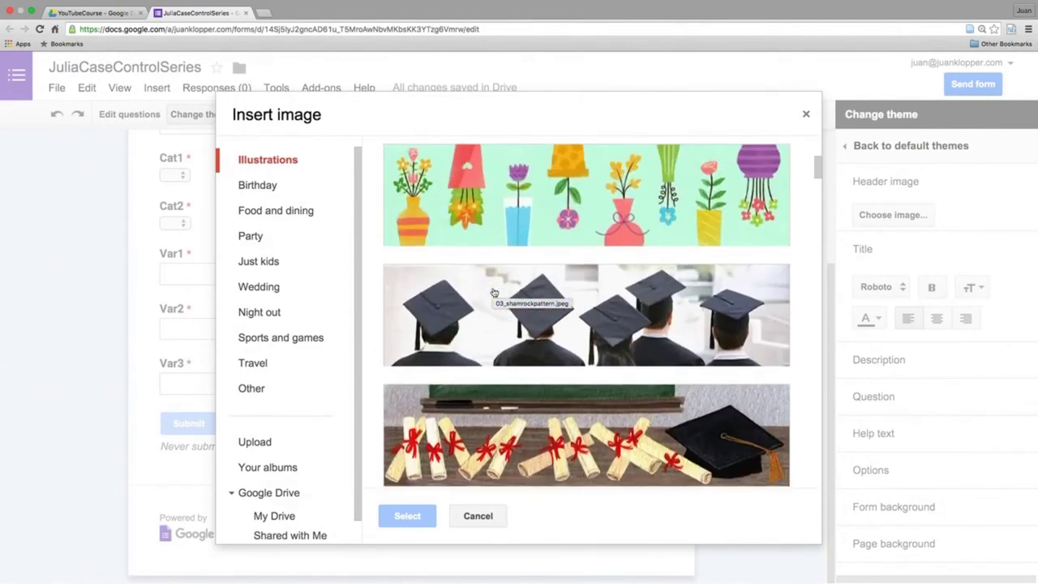
{"action": "left_click", "coordinate": [494, 293]}
{"action": "left_click", "coordinate": [399, 520]}
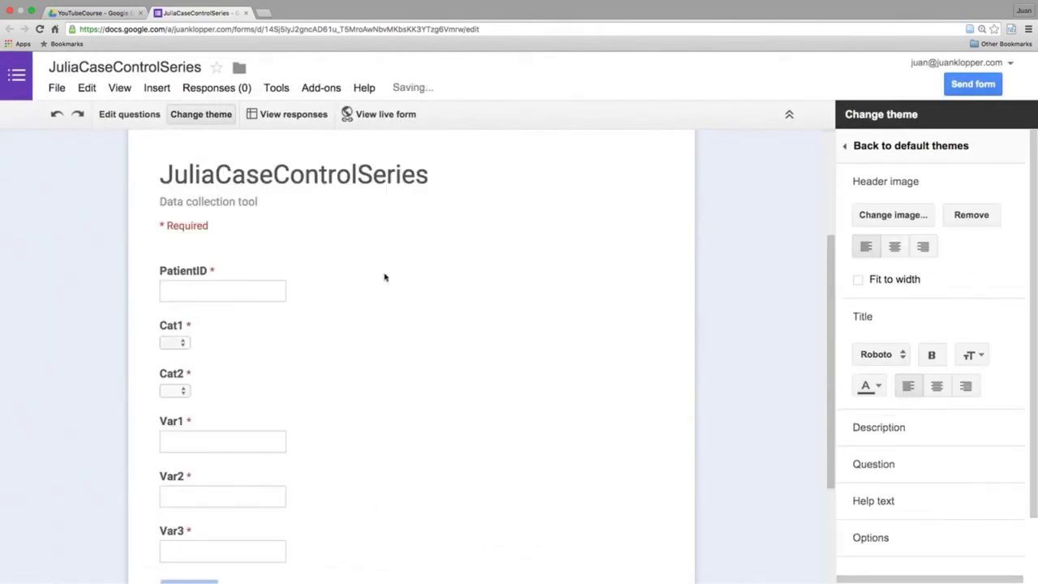
Preview the live form with its header image, close the preview and return to editing the questions.
{"action": "left_click", "coordinate": [388, 114]}
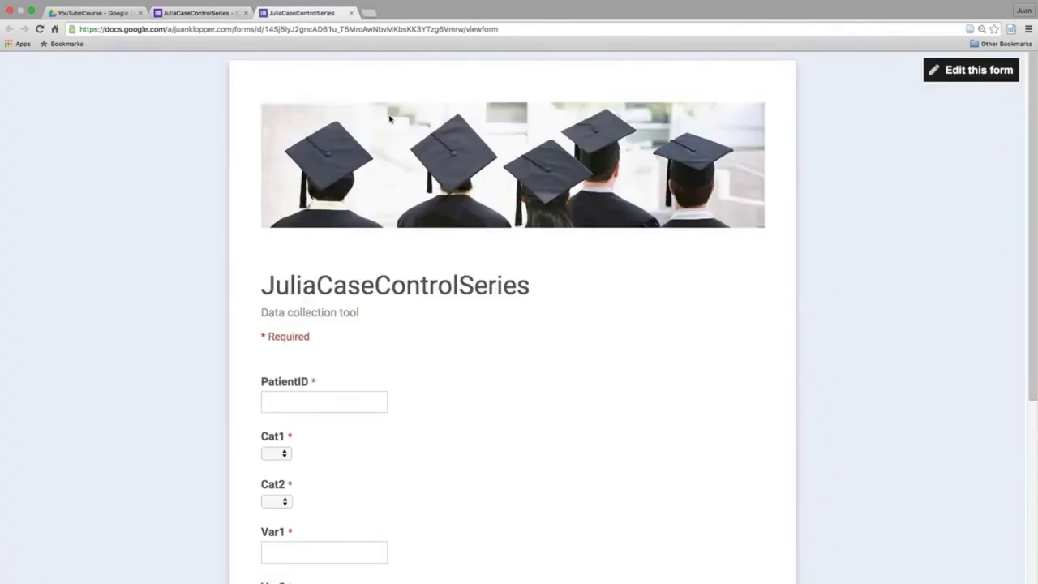
{"action": "left_click", "coordinate": [351, 13]}
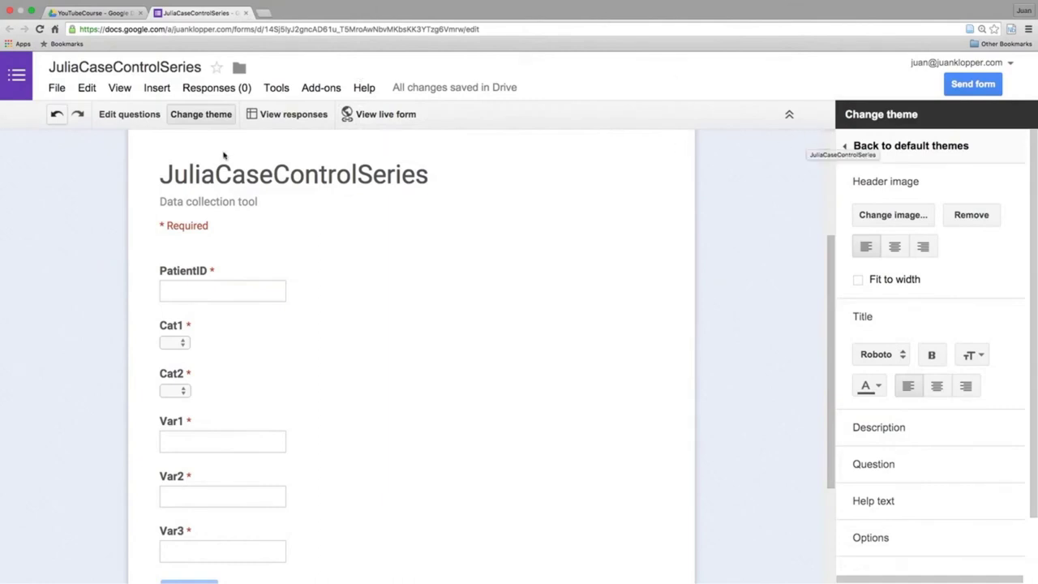
{"action": "left_click", "coordinate": [153, 119]}
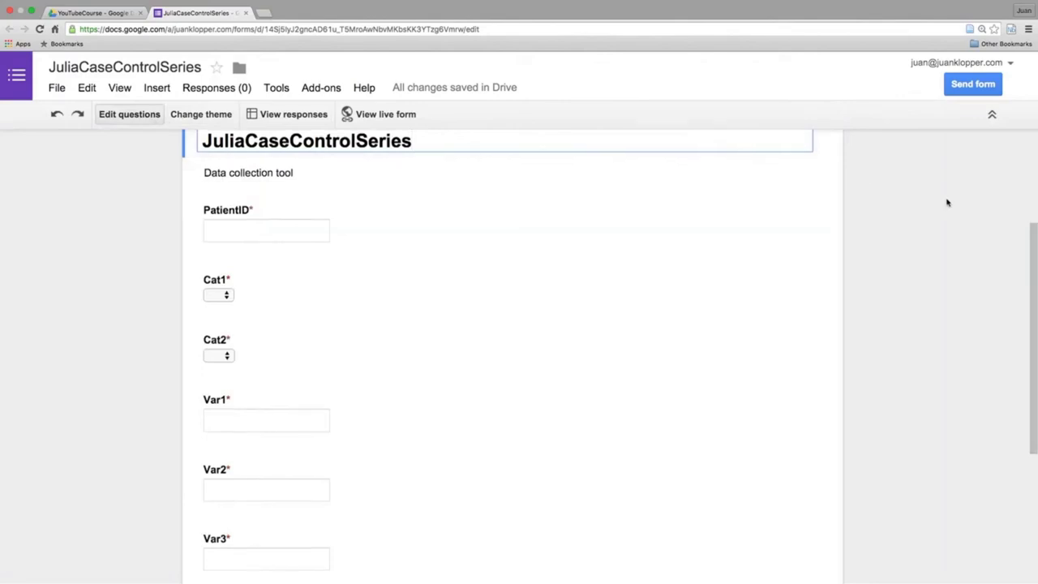
{"action": "scroll", "coordinate": [946, 200], "scroll_direction": "up", "scroll_amount": 2}
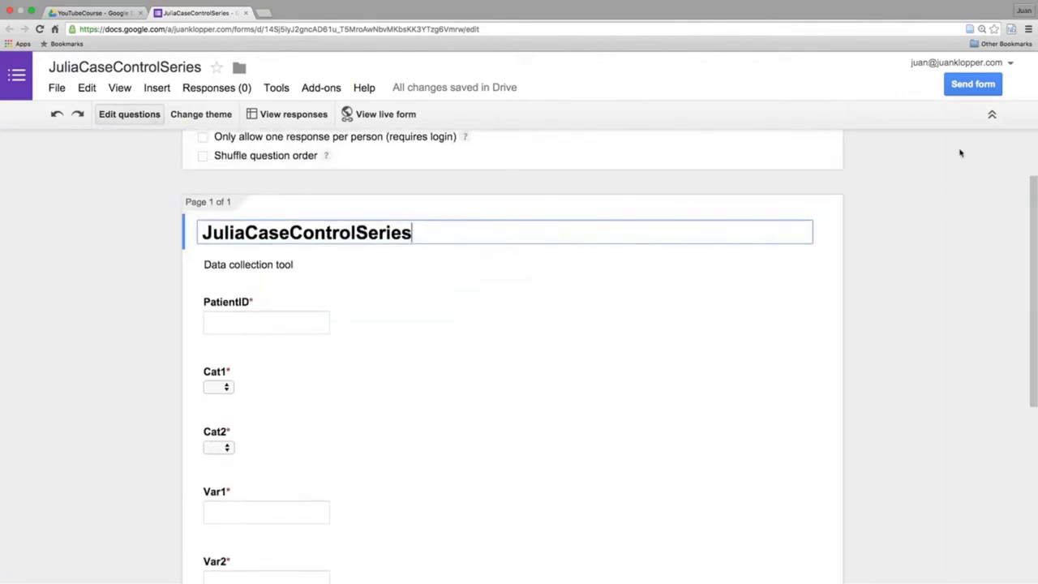
Review the form's sending and sharing options without sending it, and view the live form down to its submission area.
{"action": "left_click", "coordinate": [971, 86]}
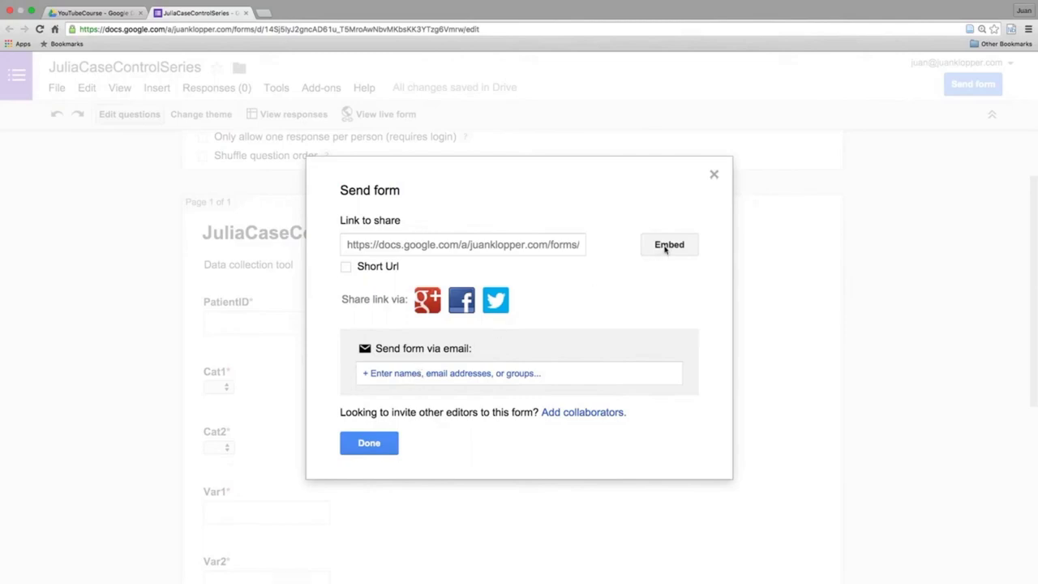
{"action": "left_click", "coordinate": [714, 176]}
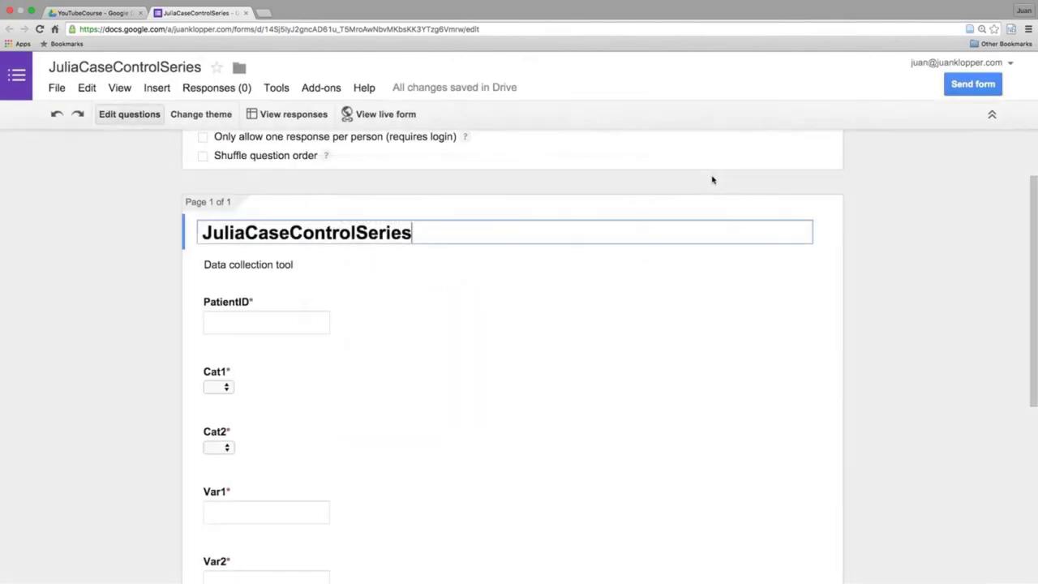
{"action": "left_click", "coordinate": [377, 119]}
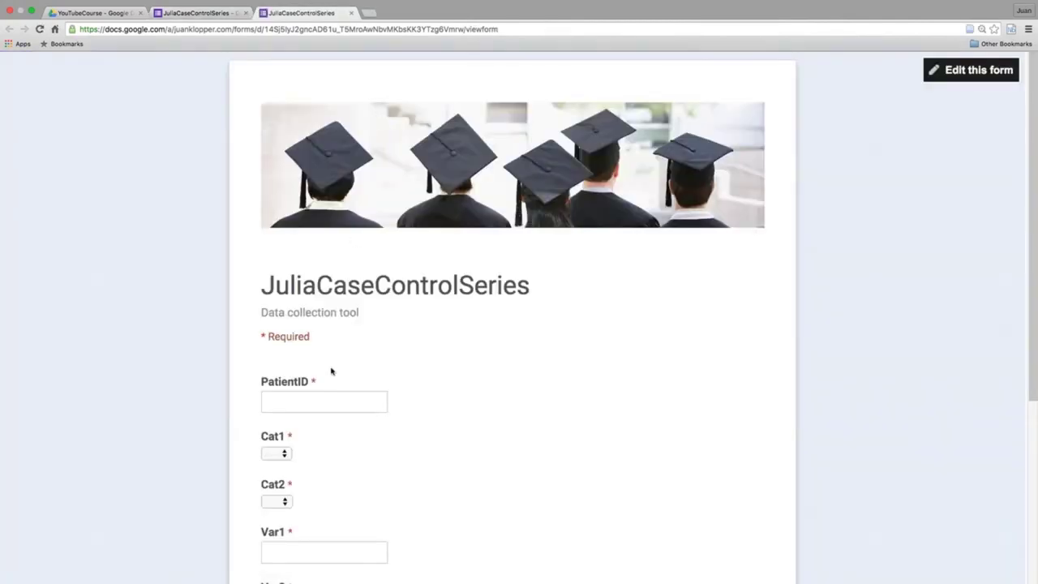
{"action": "scroll", "coordinate": [331, 370], "scroll_direction": "down", "scroll_amount": 2}
{"action": "scroll", "coordinate": [331, 370], "scroll_direction": "down", "scroll_amount": 2}
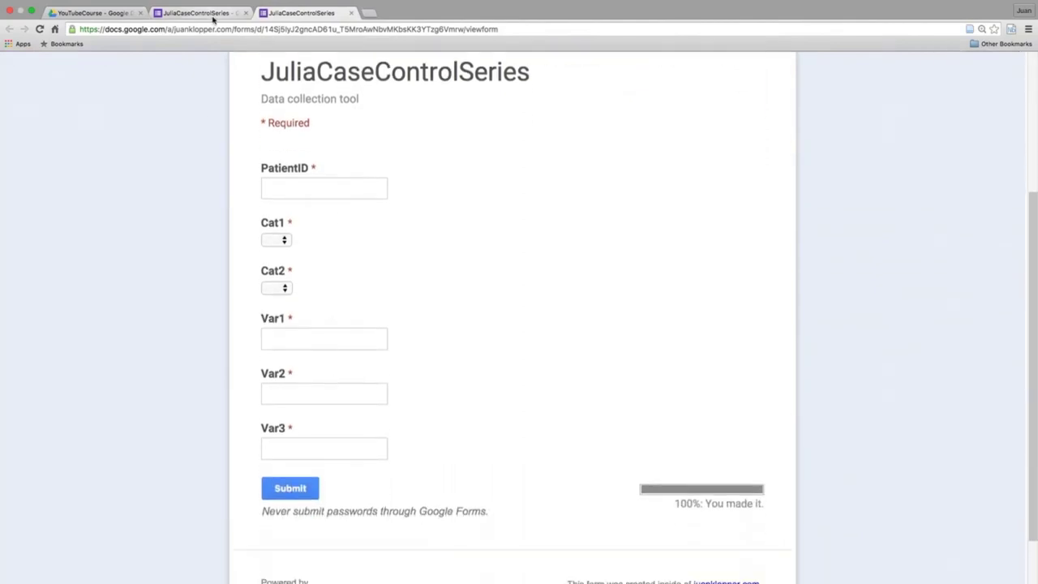
Open the JuliaCaseControlSeries responses spreadsheet from the YouTubeCourse folder in Google Drive and look at its file commands.
{"action": "left_click", "coordinate": [212, 13]}
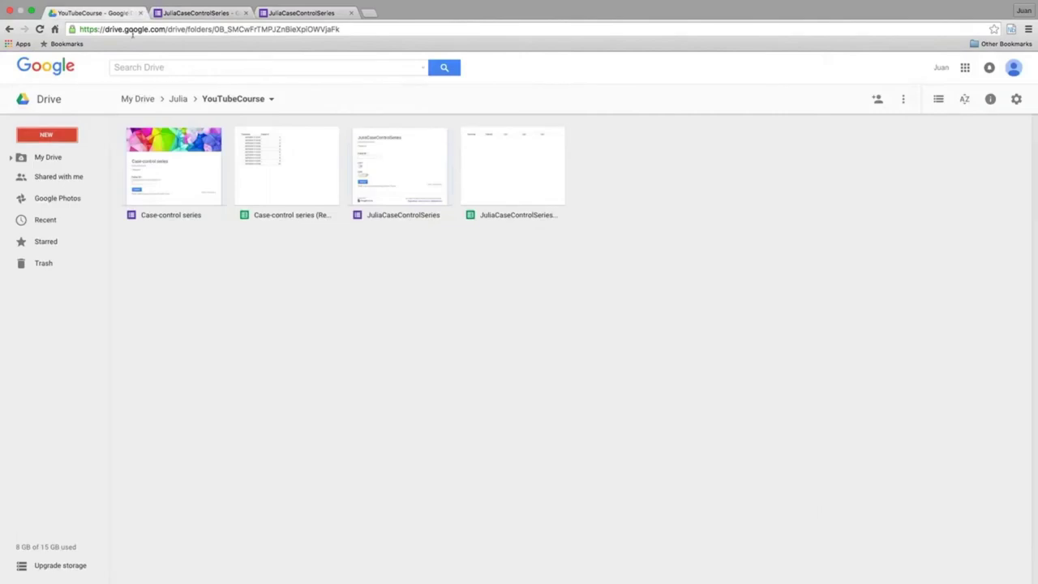
{"action": "double_click", "coordinate": [510, 192]}
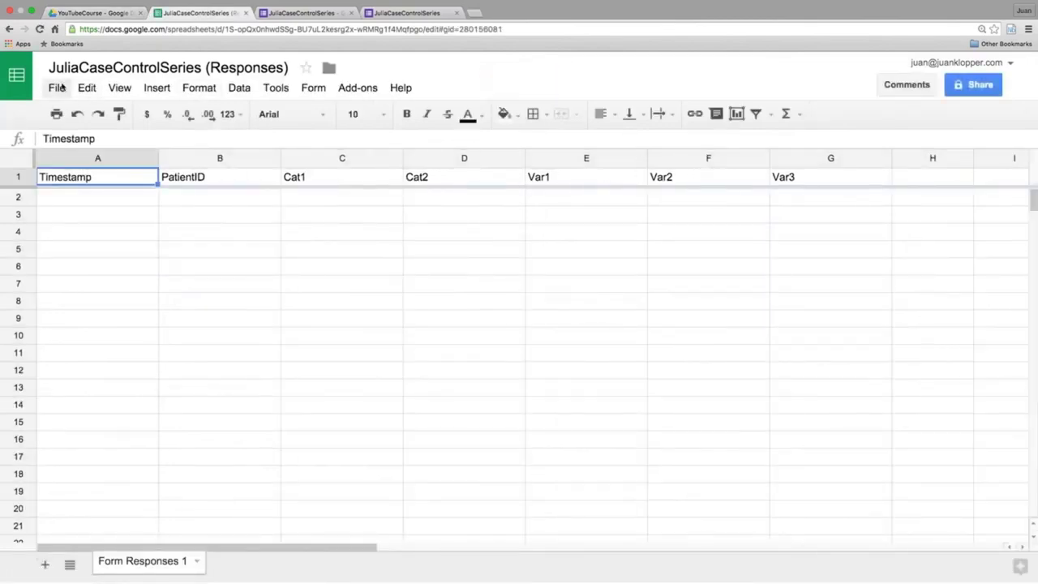
{"action": "left_click", "coordinate": [57, 88]}
{"action": "mouse_move", "coordinate": [125, 371]}
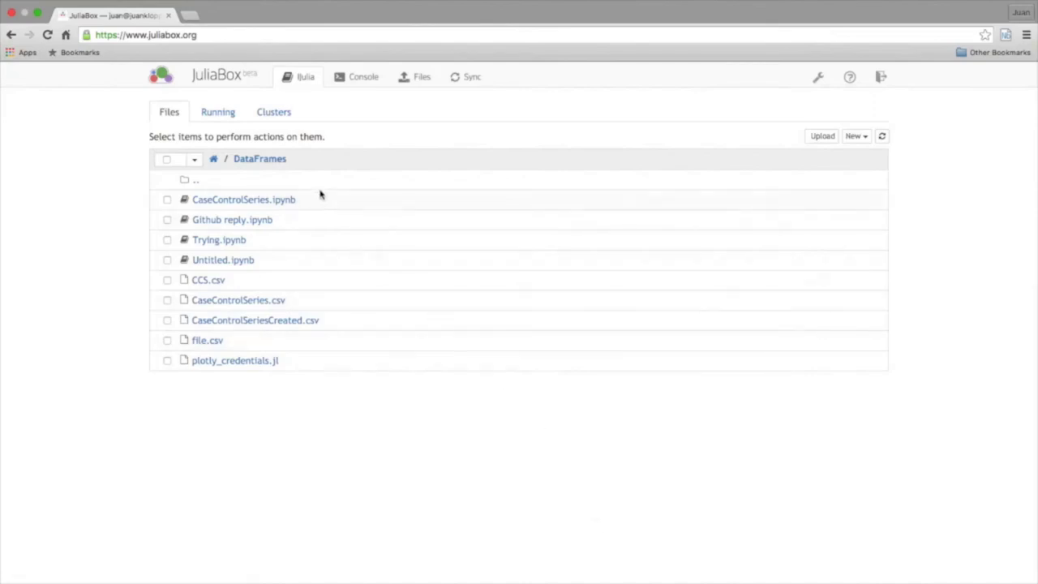
Switch to JuliaBox, look at its file upload area, and open the CaseControlSeries.ipynb notebook from the DataFrames folder.
{"action": "left_click", "coordinate": [414, 77]}
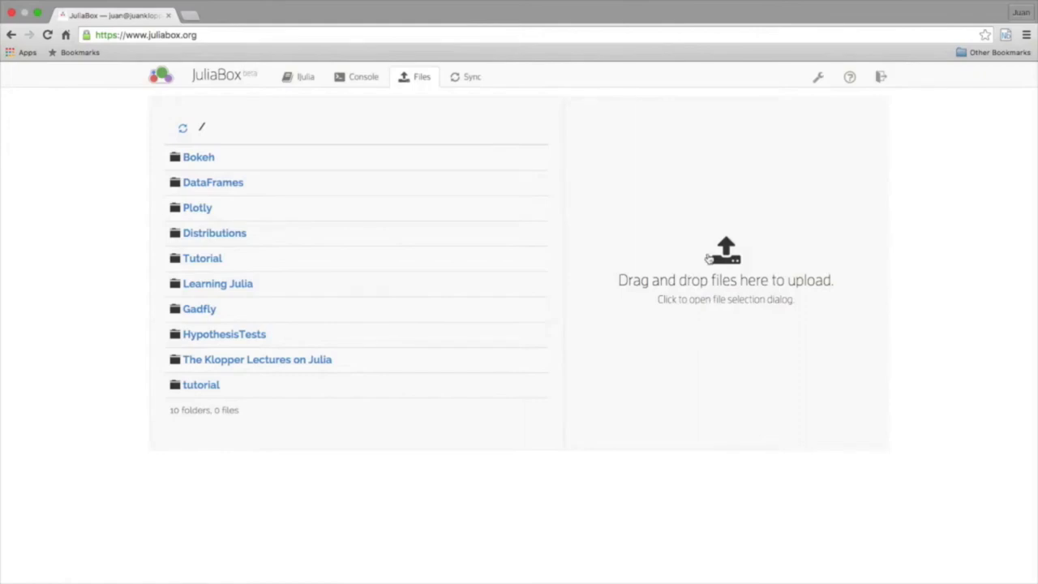
{"action": "left_click", "coordinate": [308, 78]}
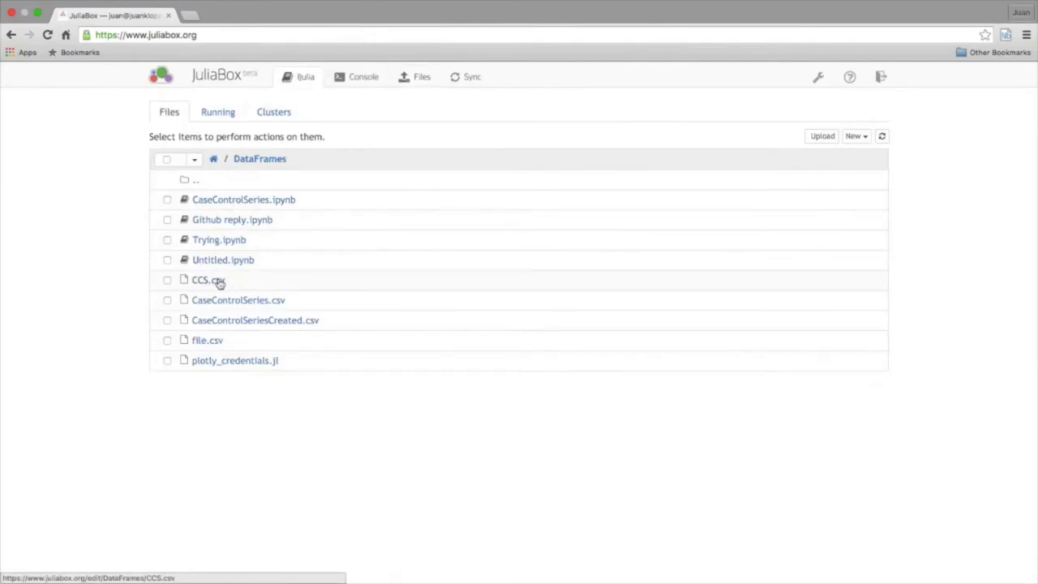
{"action": "left_click", "coordinate": [243, 202]}
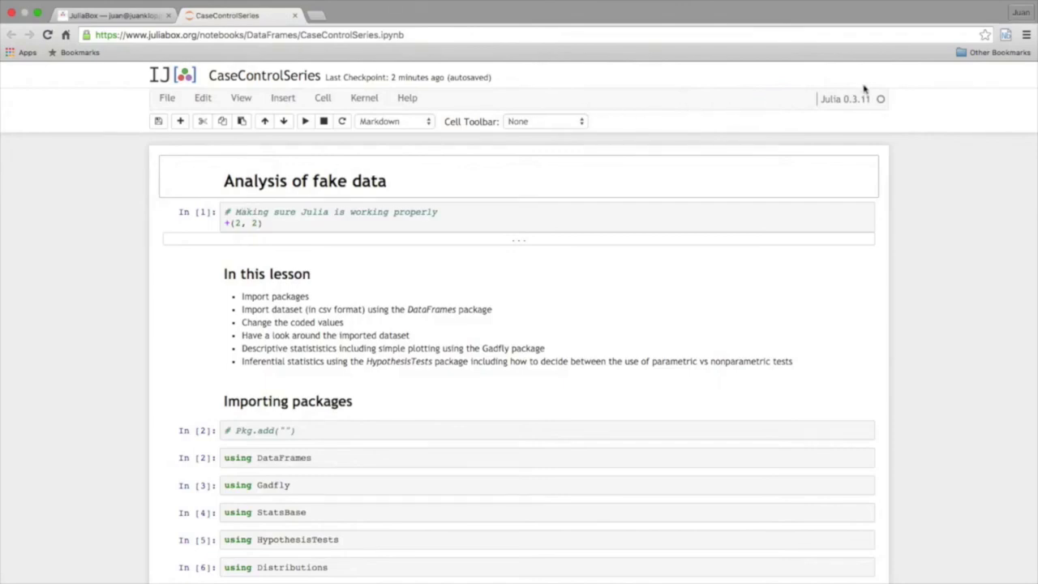
Open the "Analysis of fake data" heading for editing, render it again as Markdown, and run the +(2, 2) test cell.
{"action": "double_click", "coordinate": [519, 183]}
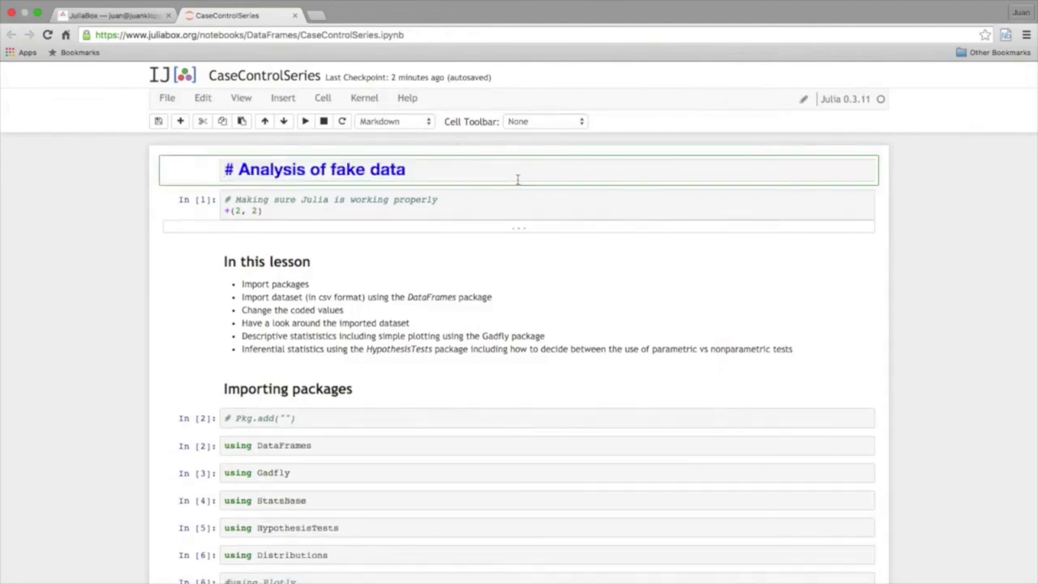
{"action": "left_click", "coordinate": [394, 122]}
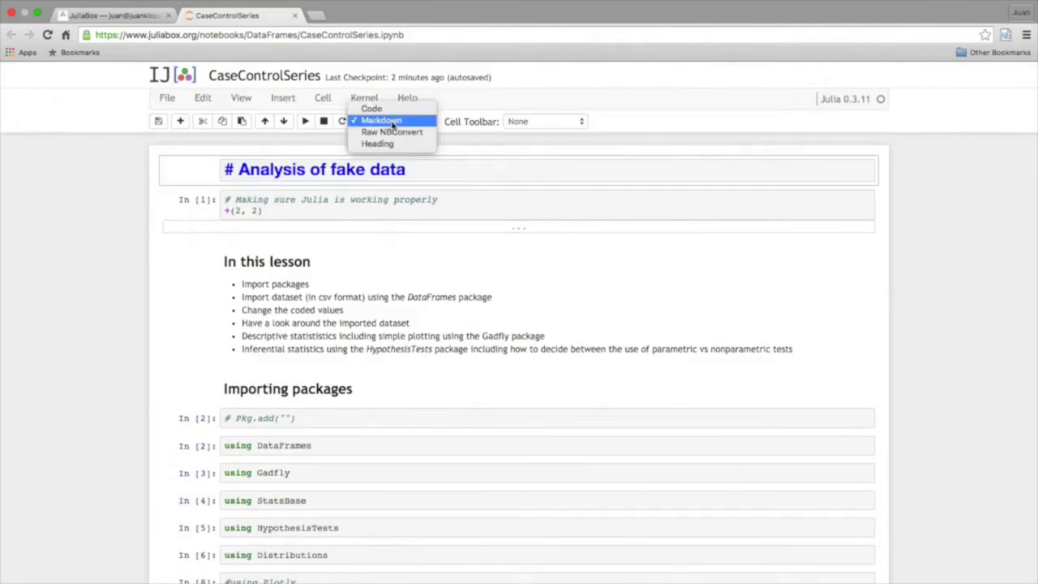
{"action": "left_click", "coordinate": [393, 123]}
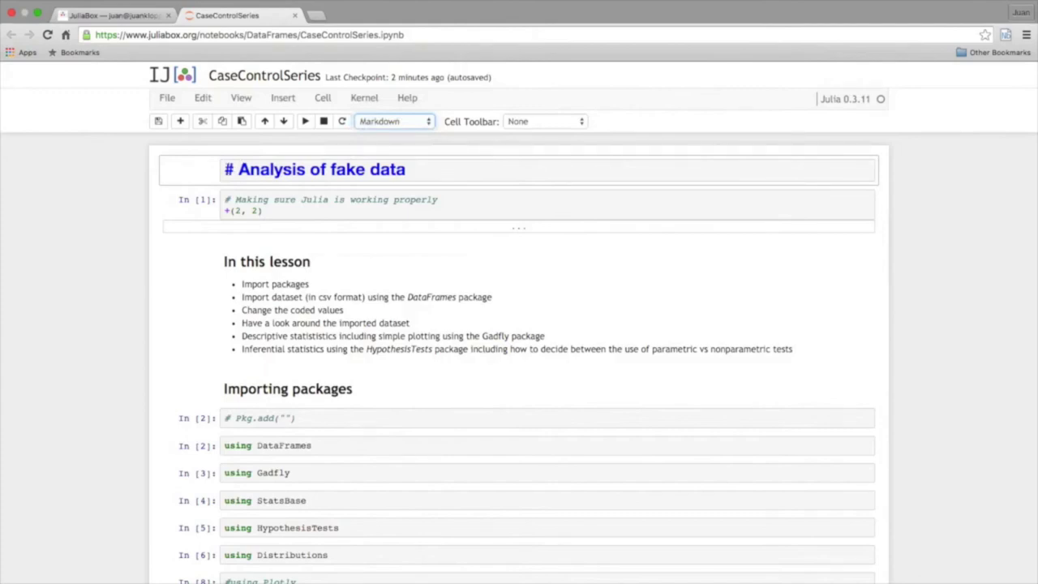
{"action": "left_click", "coordinate": [303, 121]}
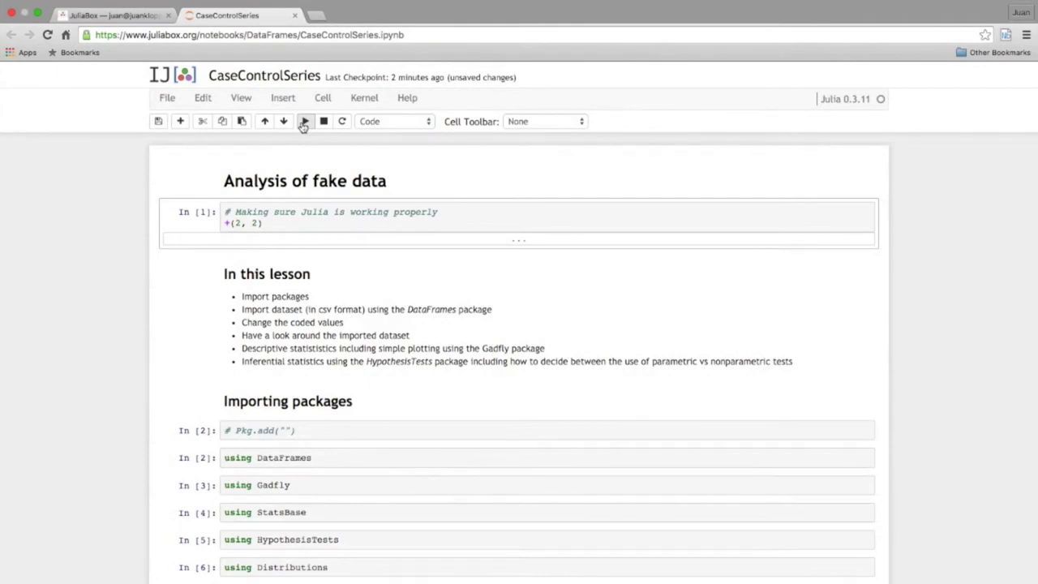
{"action": "left_click", "coordinate": [269, 225]}
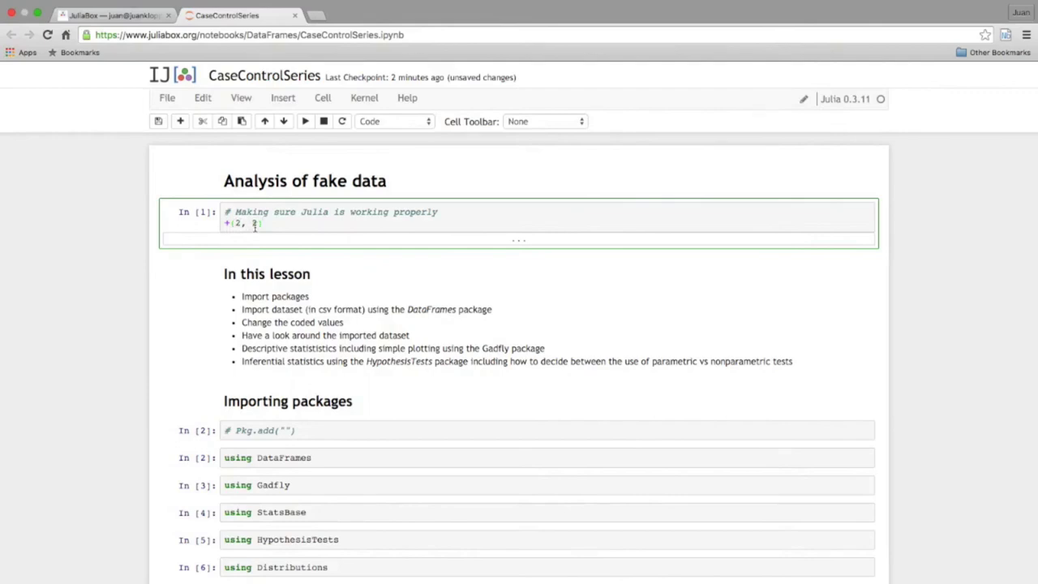
{"action": "left_click", "coordinate": [306, 122]}
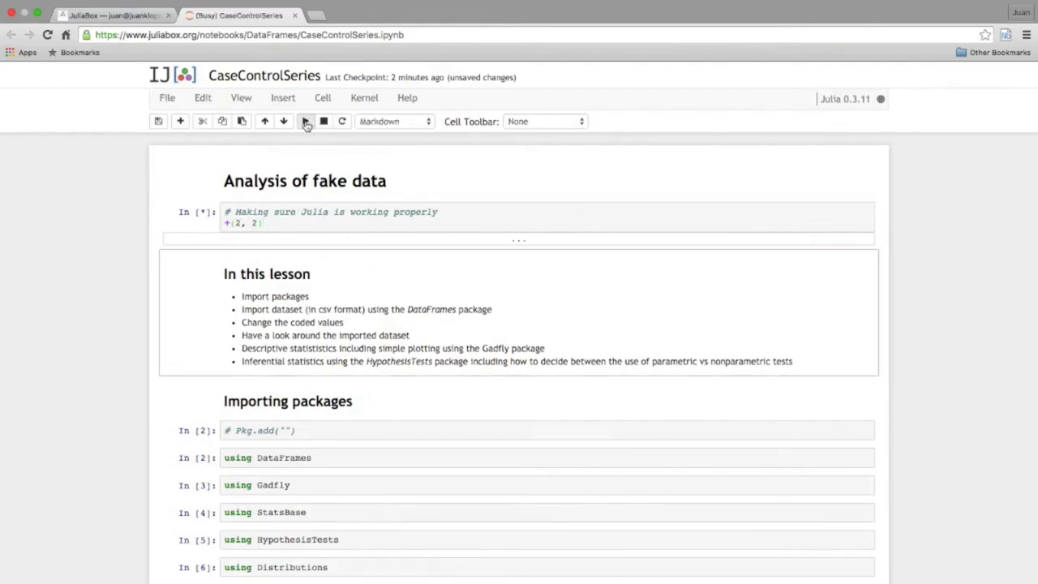